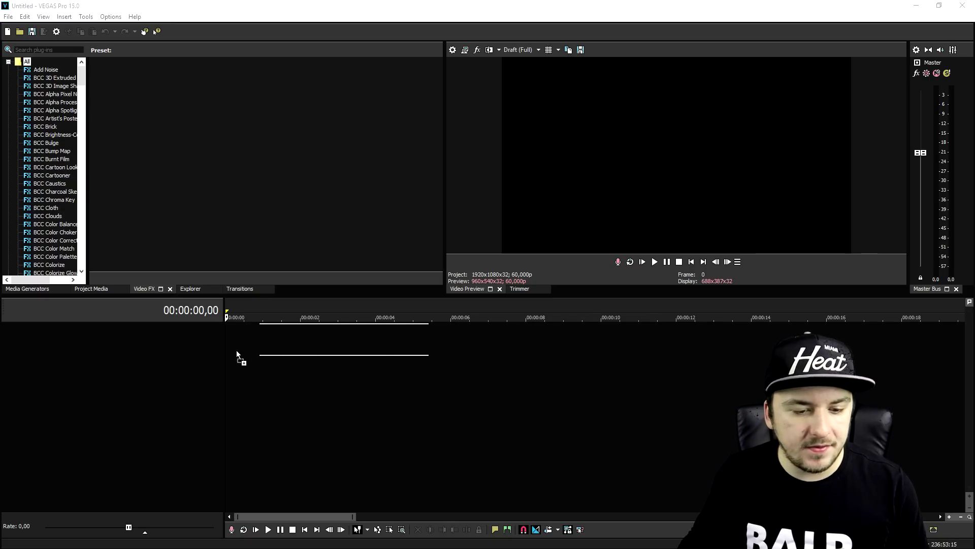
Step: Put the Naamloos-1 image at the timeline start, lengthened to about 10 seconds, with the song Syn Cole - Feel Good beneath it
drag(236, 350, 322, 351)
drag(411, 342, 598, 342)
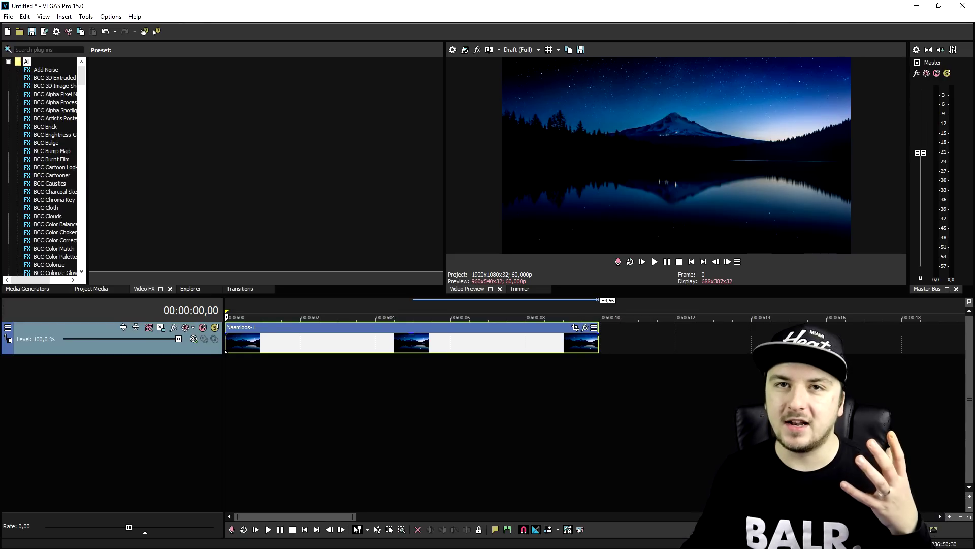
key(alt+Tab)
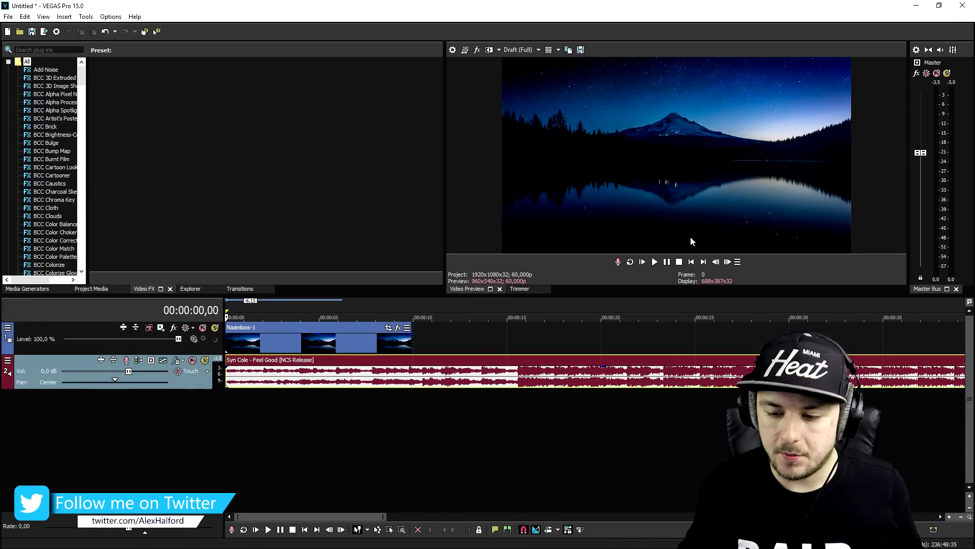
Step: Play the song from the start and extend the Naamloos-1 image to the end of the song
key(space)
drag(527, 373, 525, 374)
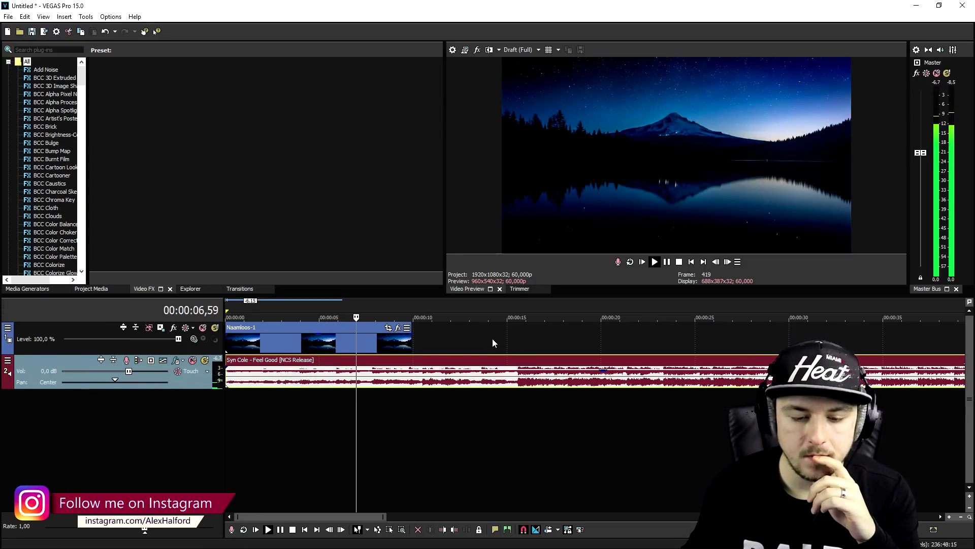
scroll(415, 343, down, 3)
drag(294, 342, 780, 341)
scroll(523, 345, down, 2)
drag(528, 339, 927, 341)
scroll(464, 371, up, 5)
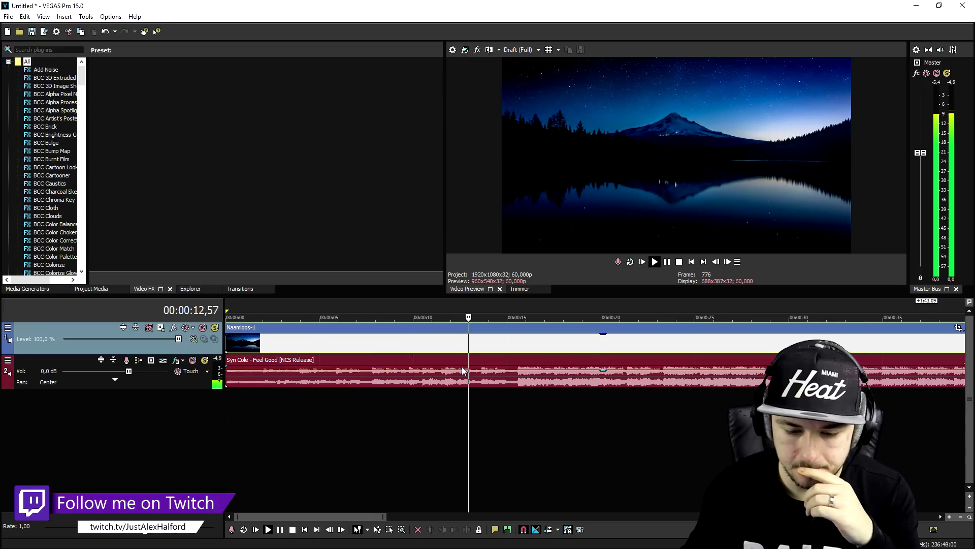
Step: Listen up to where the song's waveform rises and stop playback at 00:00:15,28
scroll(463, 366, up, 2)
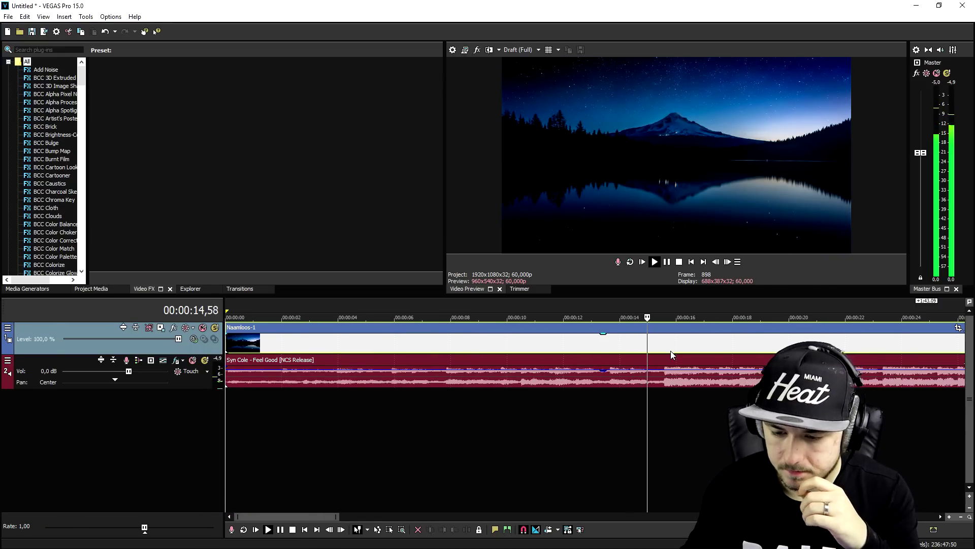
key(space)
scroll(559, 327, down, 8)
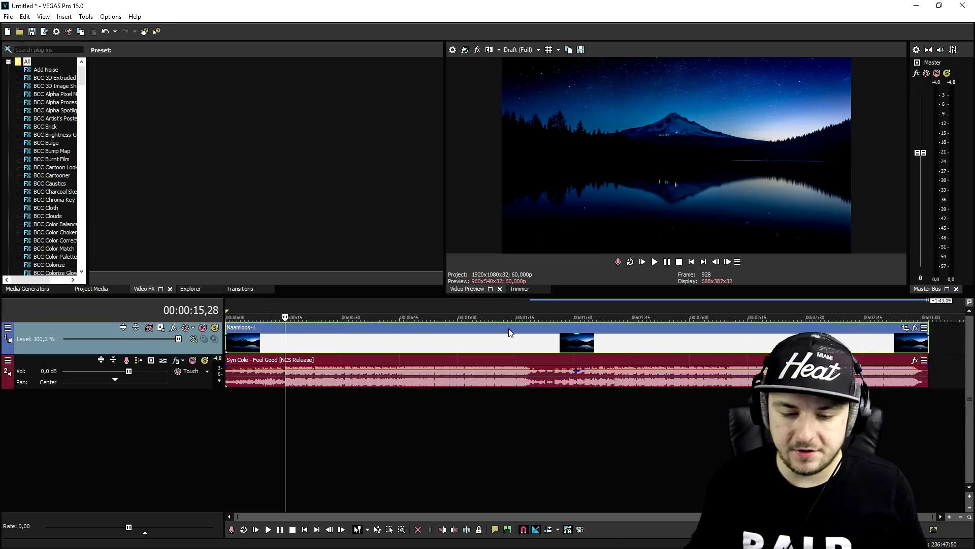
scroll(511, 328, up, 2)
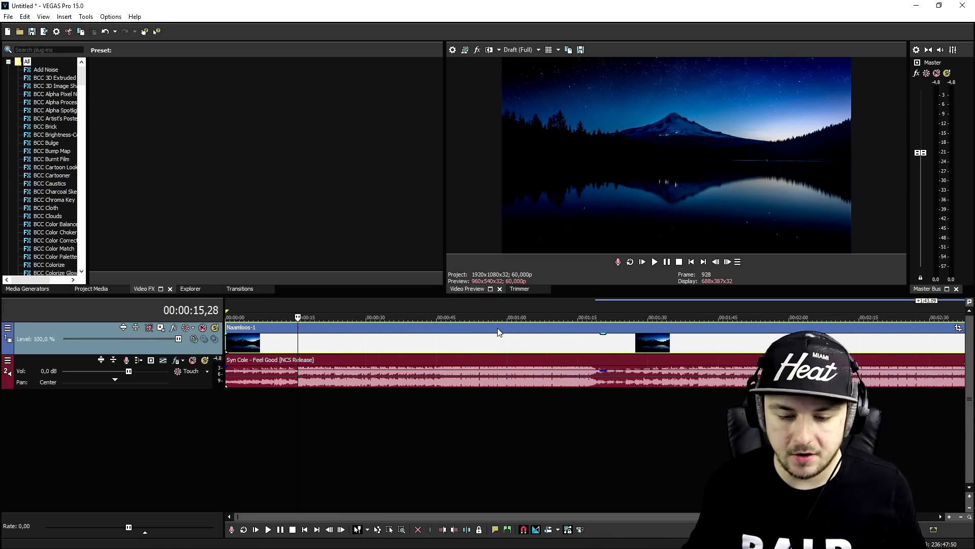
scroll(487, 334, down, 2)
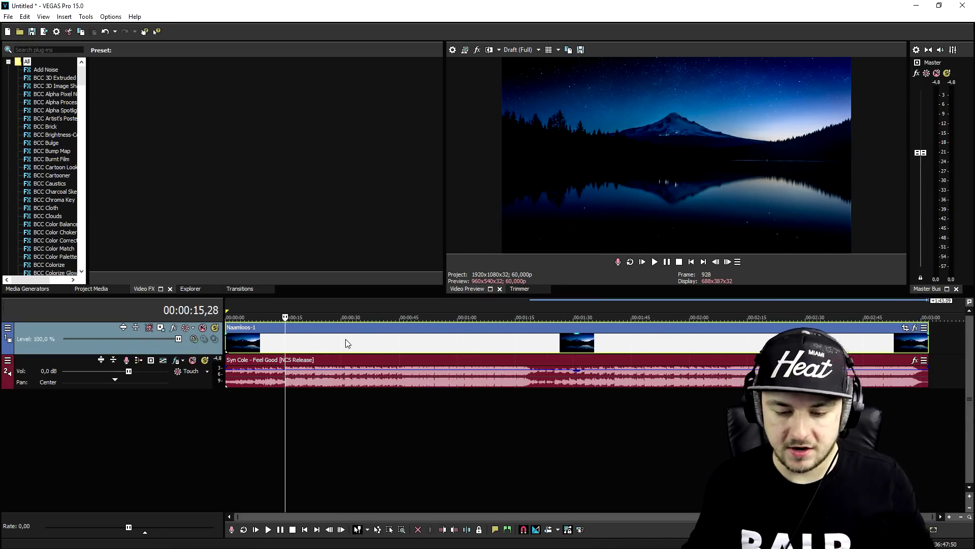
Step: Insert a video track above the image and place the default Titles & Text generator on it at about 15 seconds
right_click(849, 327)
click(912, 418)
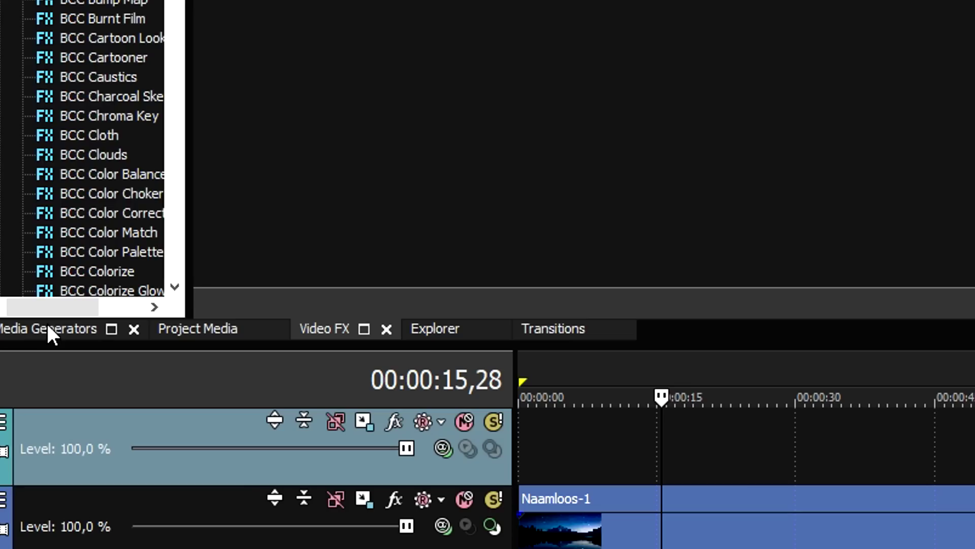
click(49, 328)
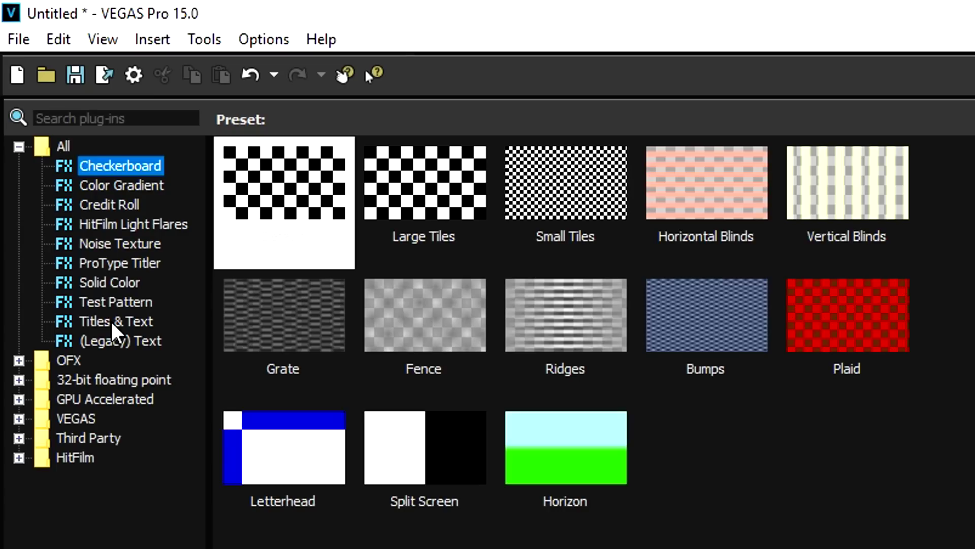
click(113, 323)
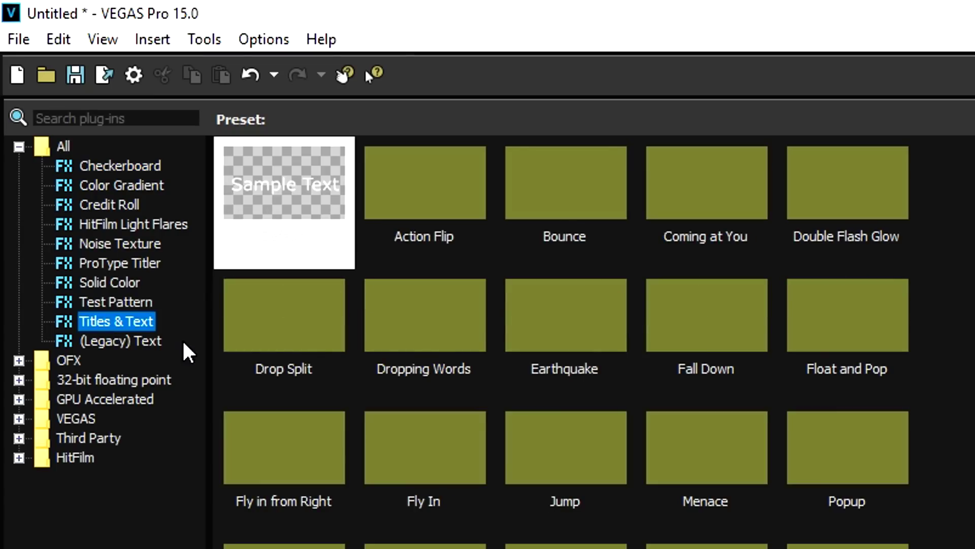
drag(117, 82, 281, 349)
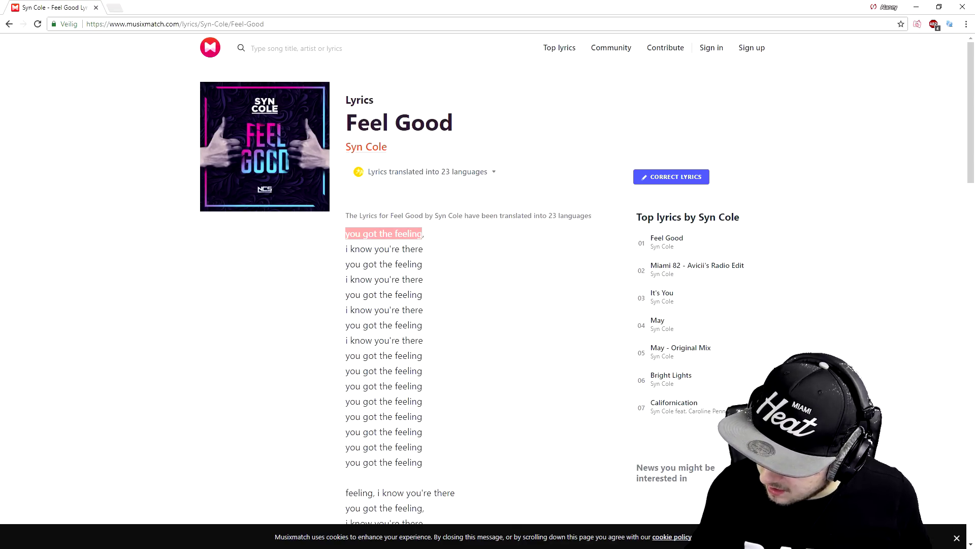
Step: Replace the sample text with the lyric "you got the feeling" from the lyrics page, in the Own Written font at size 20
key(alt+Tab)
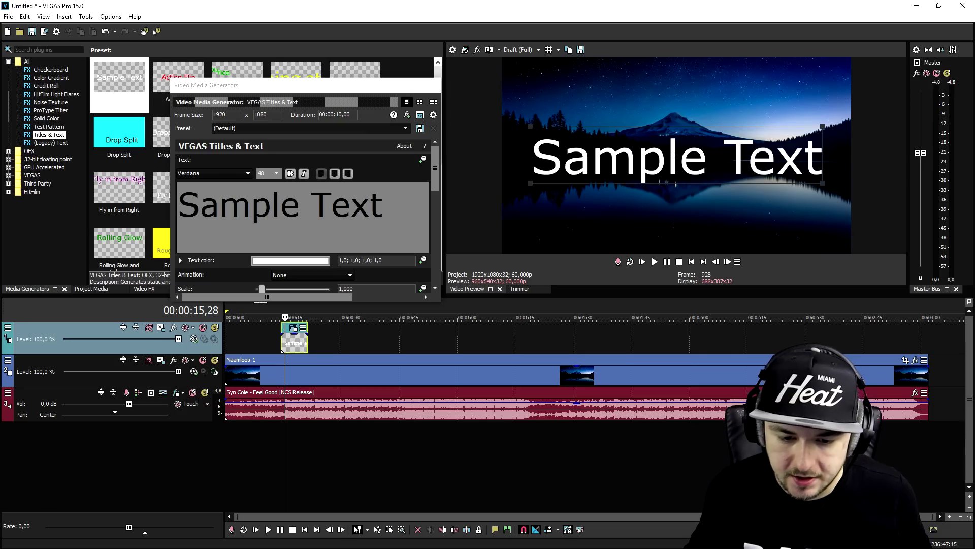
key(ctrl+a)
text(you got the feeling)
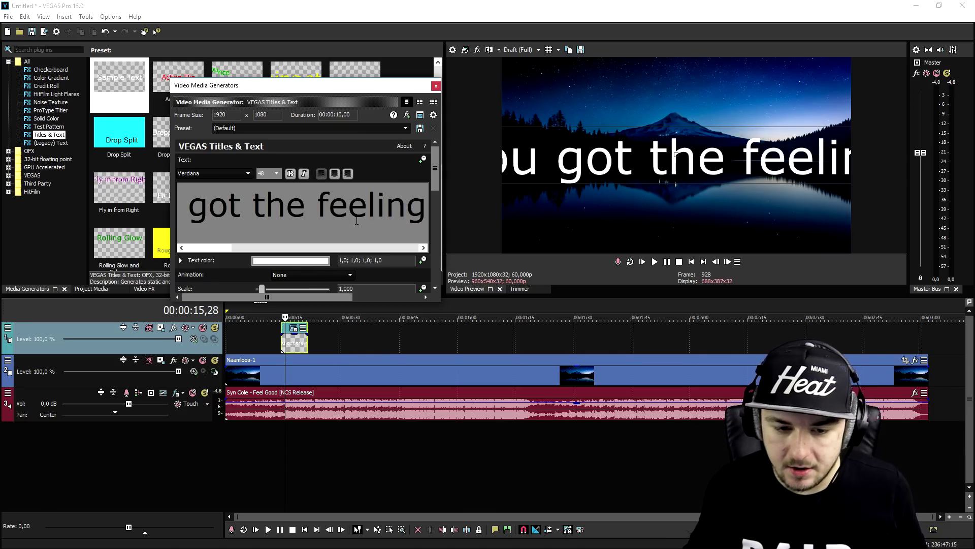
key(ctrl+a)
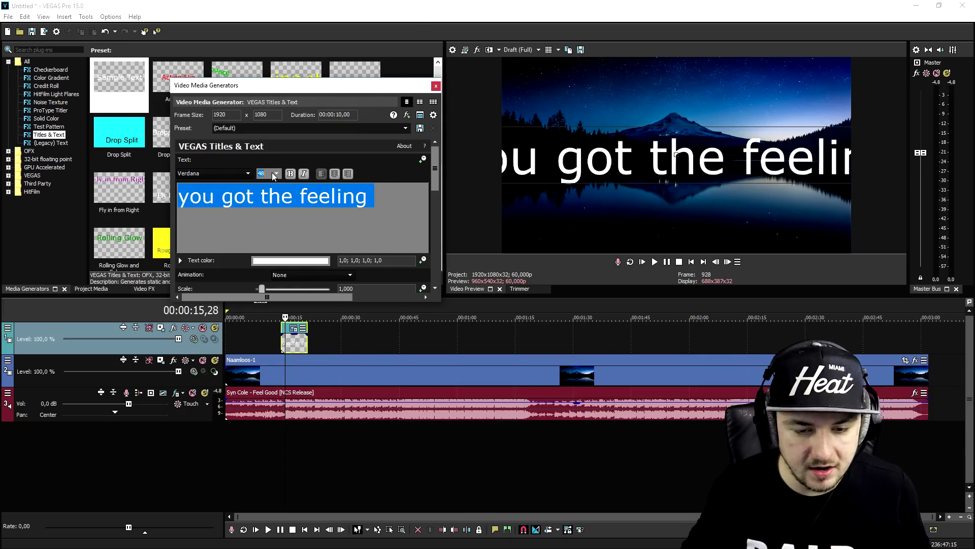
text(20)
key(Return)
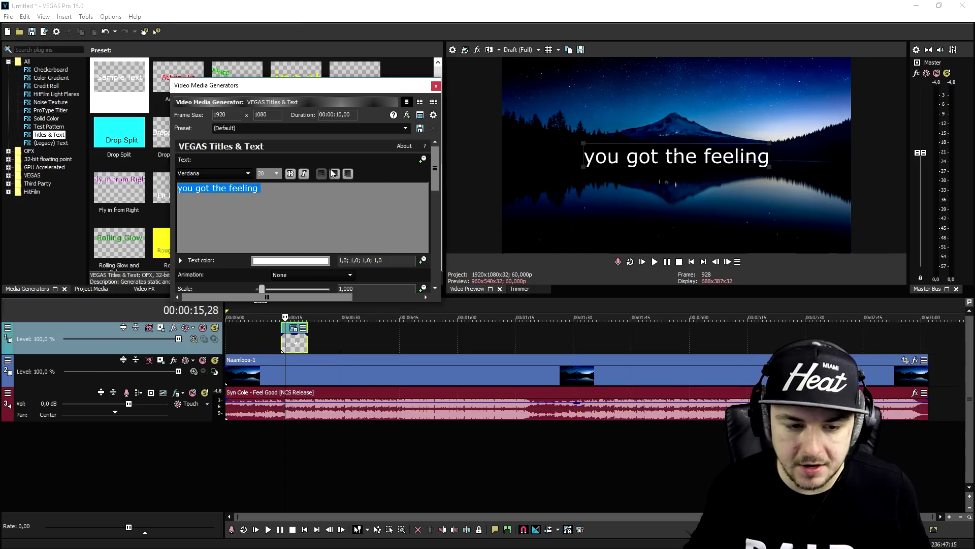
click(238, 172)
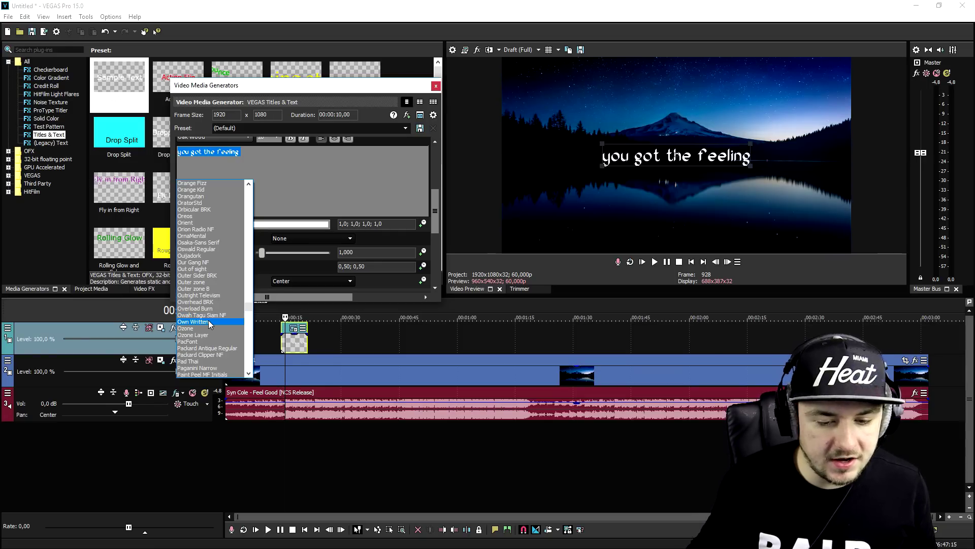
click(208, 322)
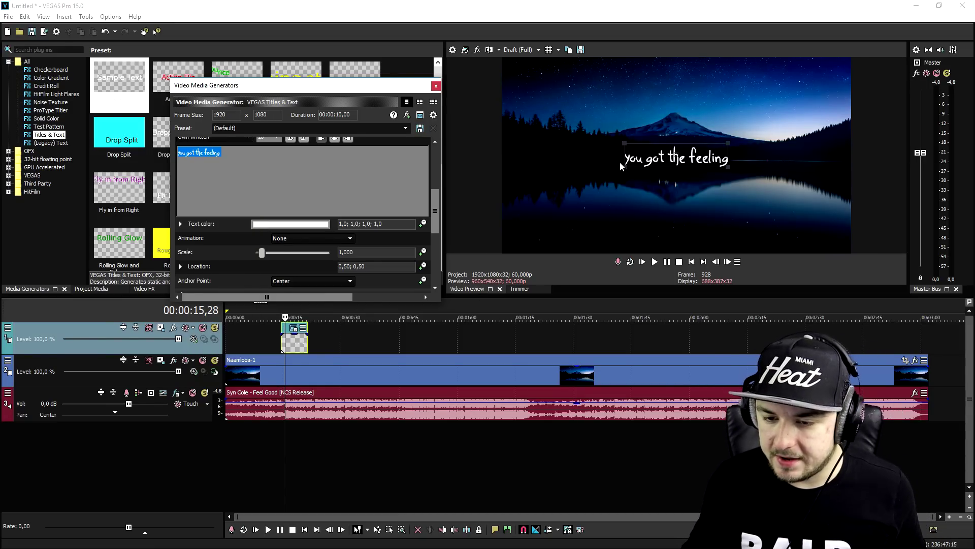
Step: Enlarge the lyric title to a scale of about 2,412 and position it over the mountain in the upper half of the frame
drag(626, 165, 554, 183)
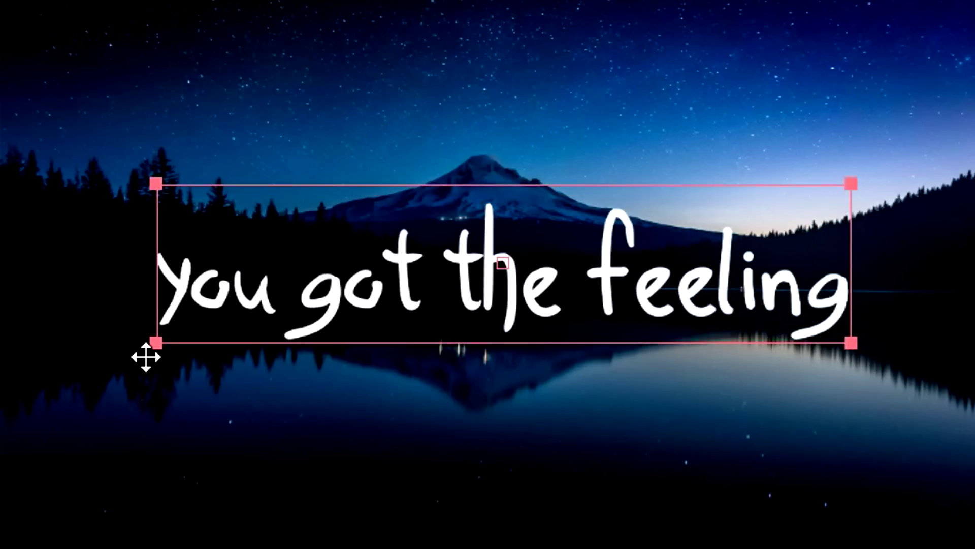
drag(631, 161, 623, 127)
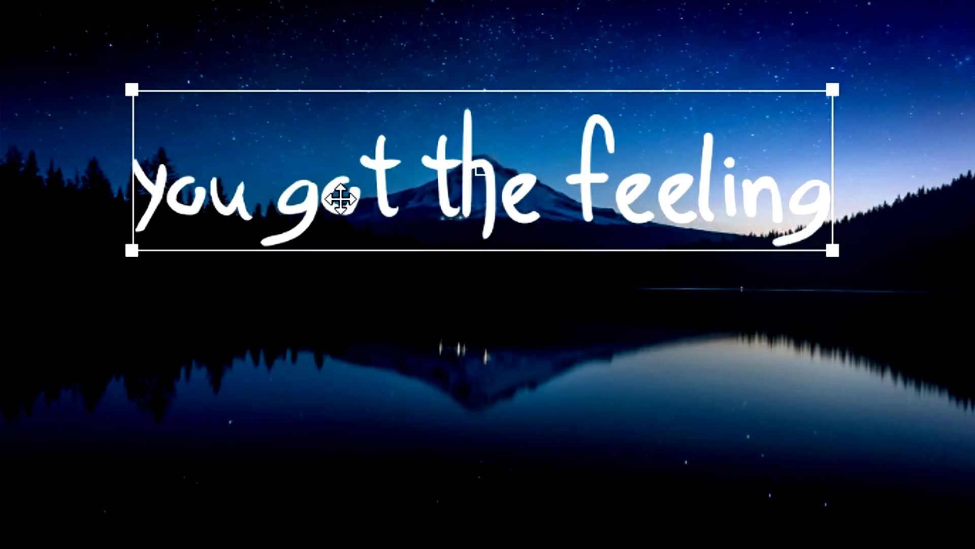
drag(339, 199, 340, 209)
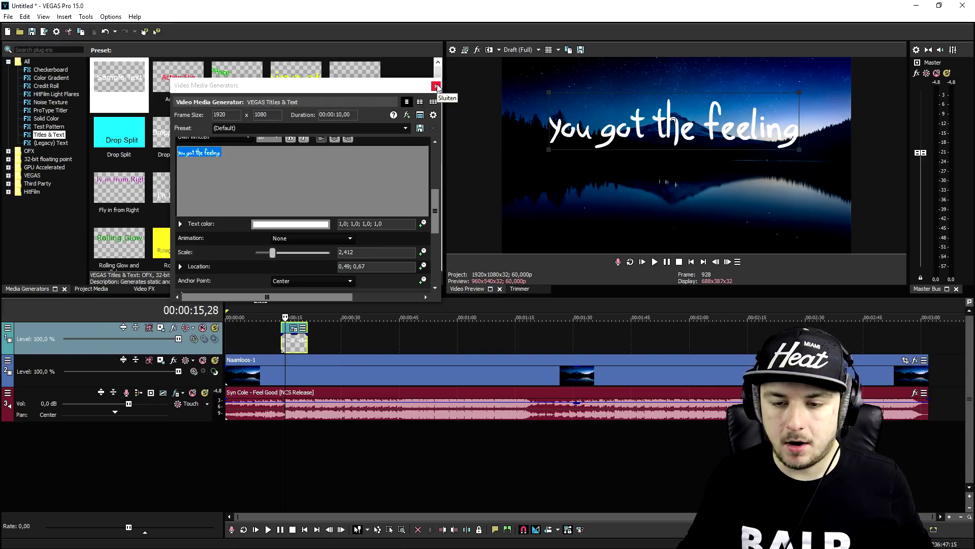
click(437, 86)
Step: Preview the title with the music and shift it about 1 second later so it starts where the song's waveform rises
scroll(450, 326, up, 5)
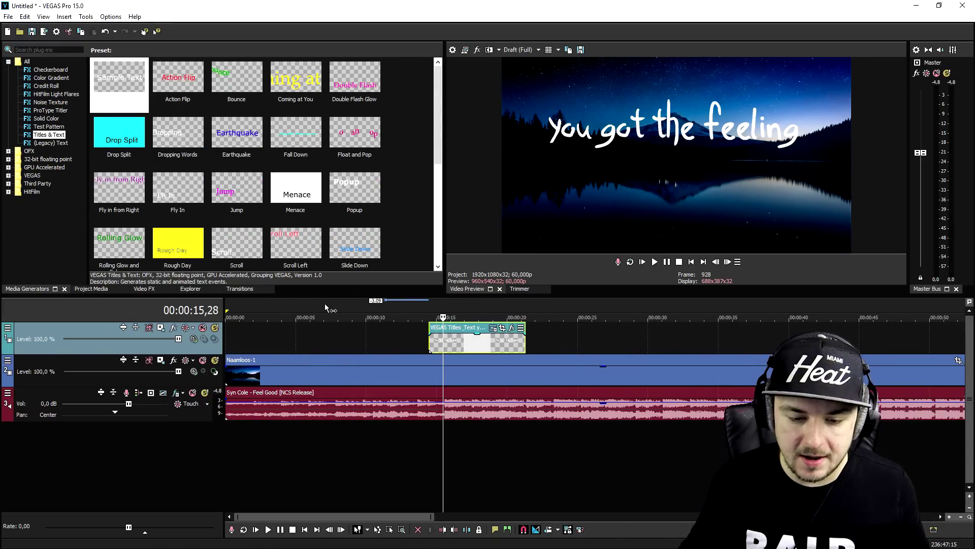
click(291, 316)
key(space)
click(391, 315)
drag(461, 345, 755, 346)
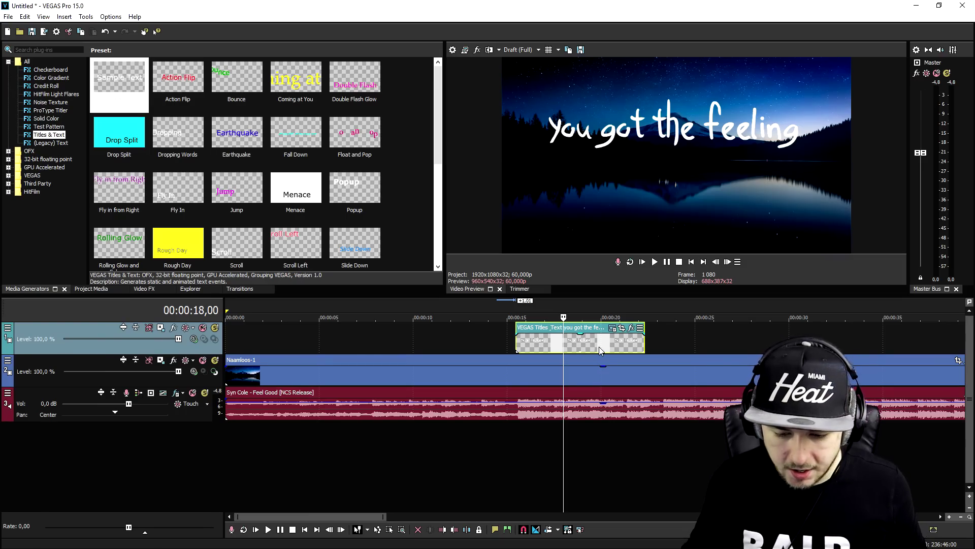
Step: Insert another video track above the title and paste a copy of the lyric title on it at about 17.5 seconds
right_click(512, 342)
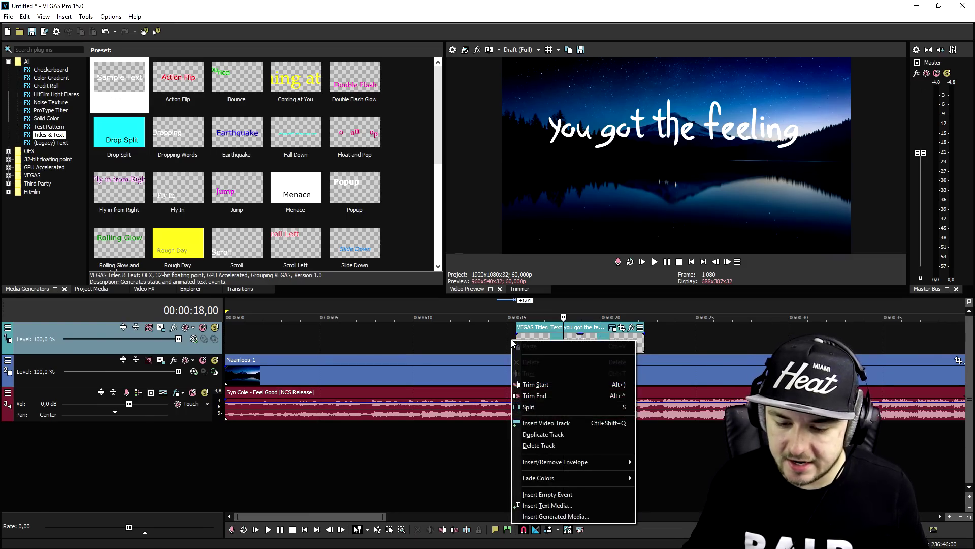
click(569, 422)
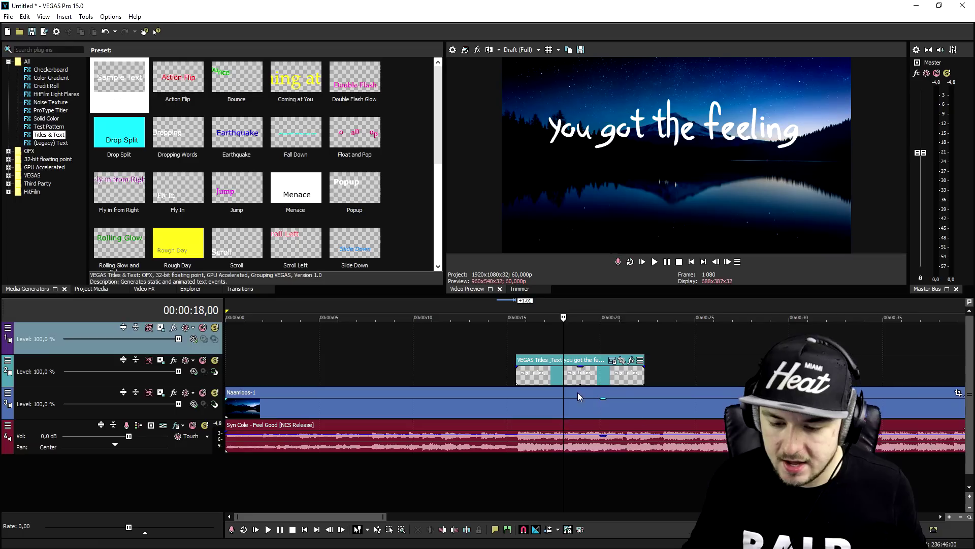
click(554, 335)
key(ctrl+v)
key(Return)
click(569, 342)
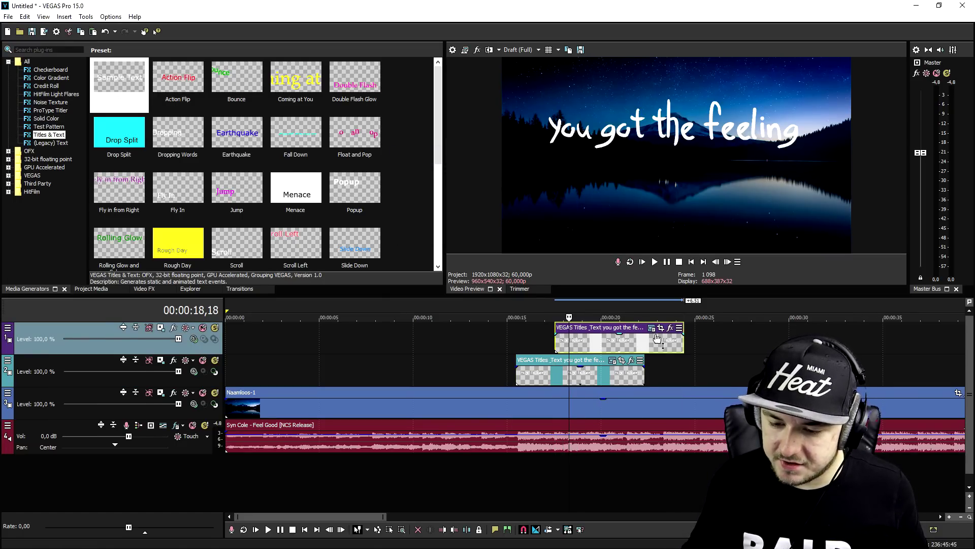
Step: Change the copied title's text to "I Know you're there" and place it directly below the first lyric line
click(651, 328)
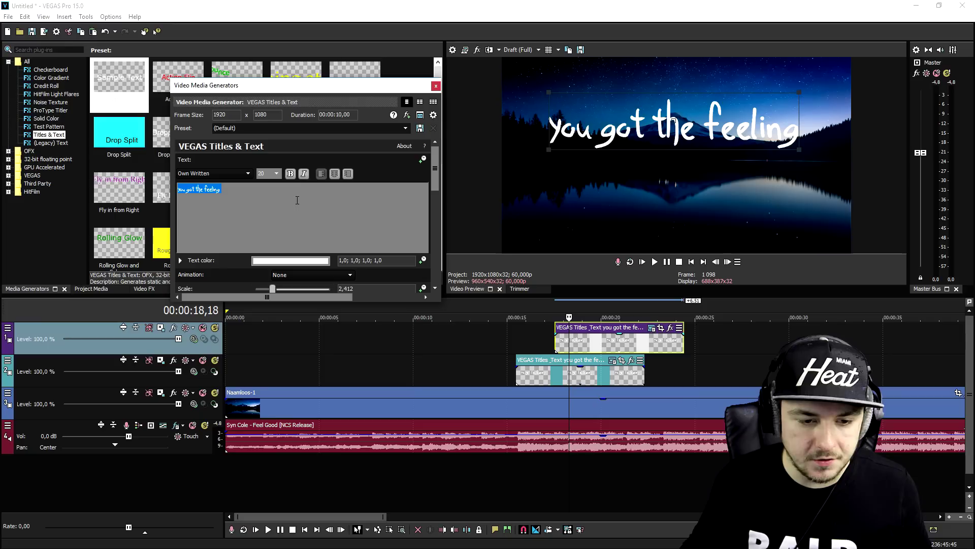
text(I Know you're)
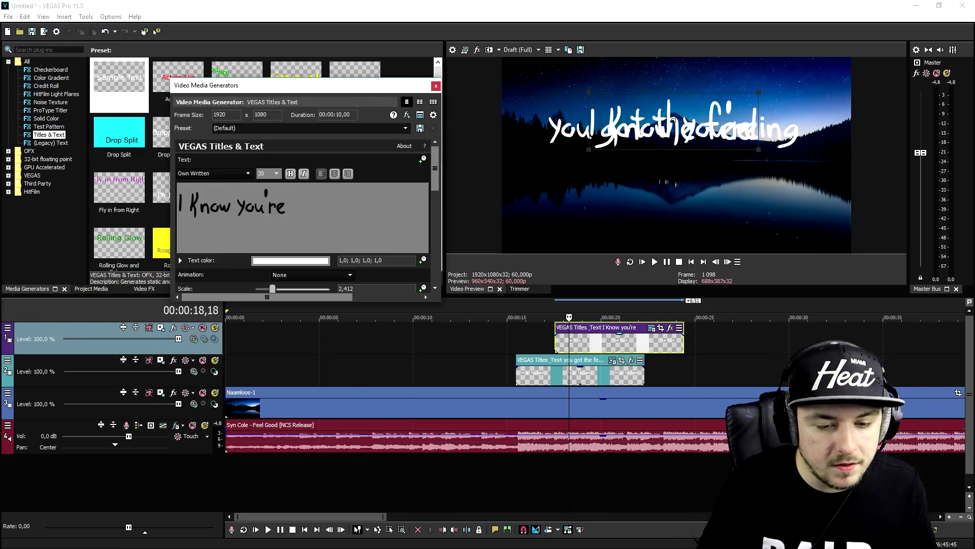
text( there)
drag(662, 127, 662, 175)
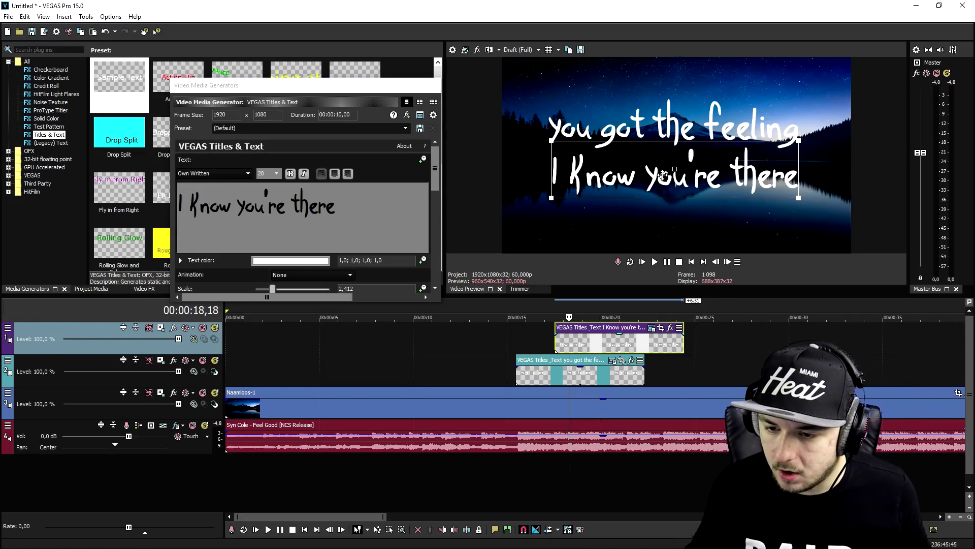
click(434, 85)
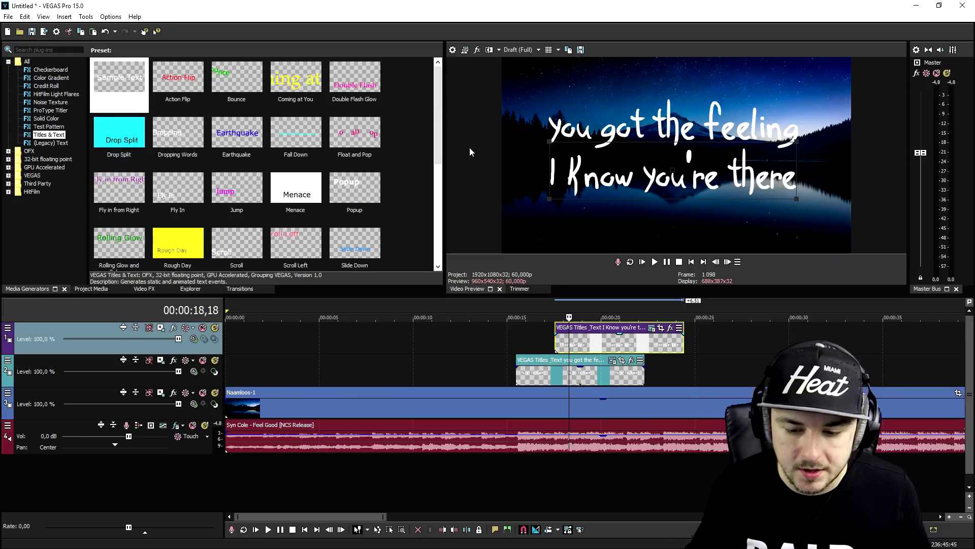
Step: Preview both titles and trim the "I Know you're there" event to run from about 18 seconds to the end of the first title
click(480, 304)
key(space)
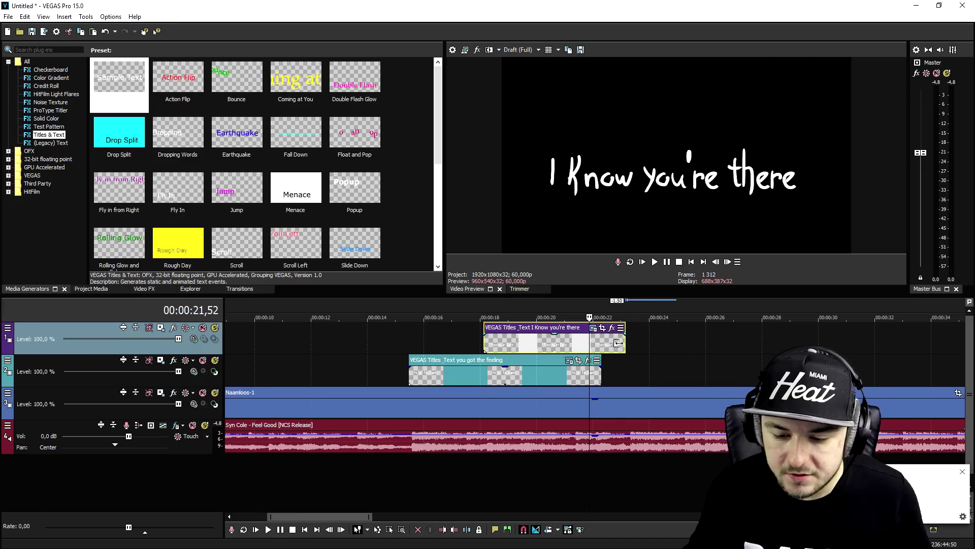
drag(626, 342, 599, 342)
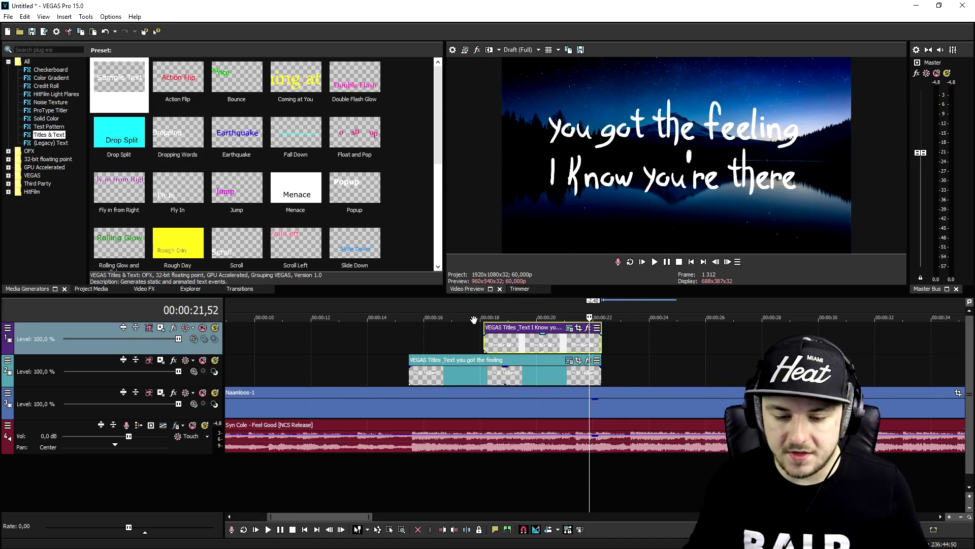
Step: Restrict the "you got the feeling" title's Pan/Crop to vertical movement and raise its starting frame to a Y center of about -349
click(409, 317)
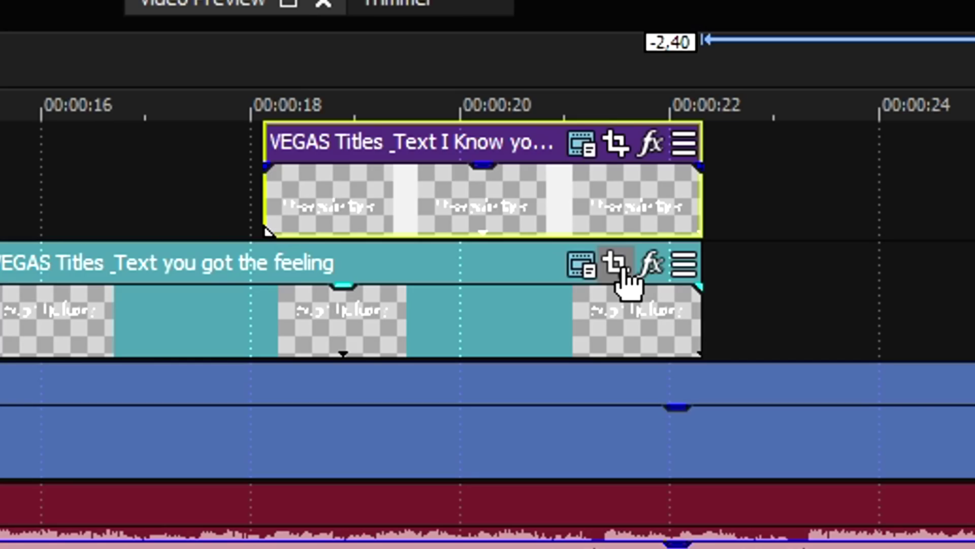
click(579, 360)
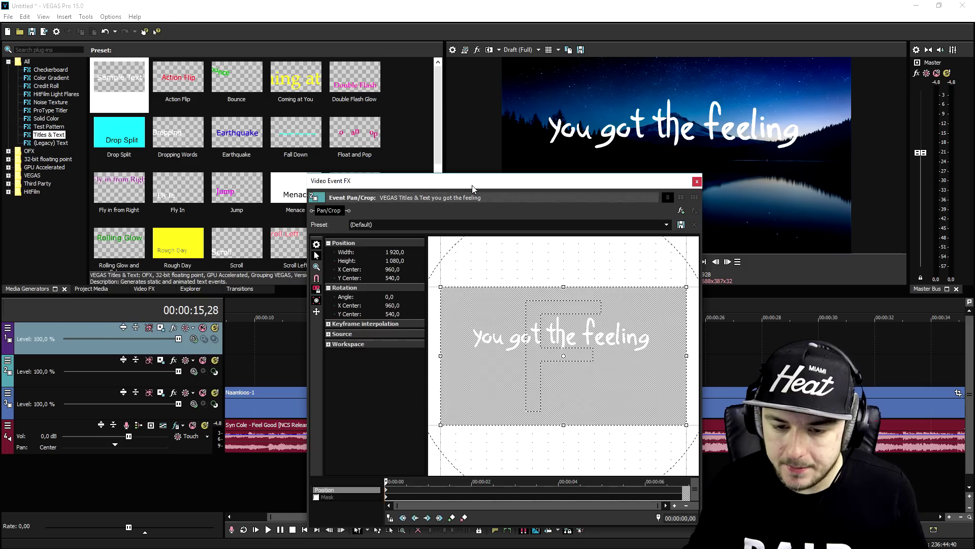
drag(469, 178, 213, 81)
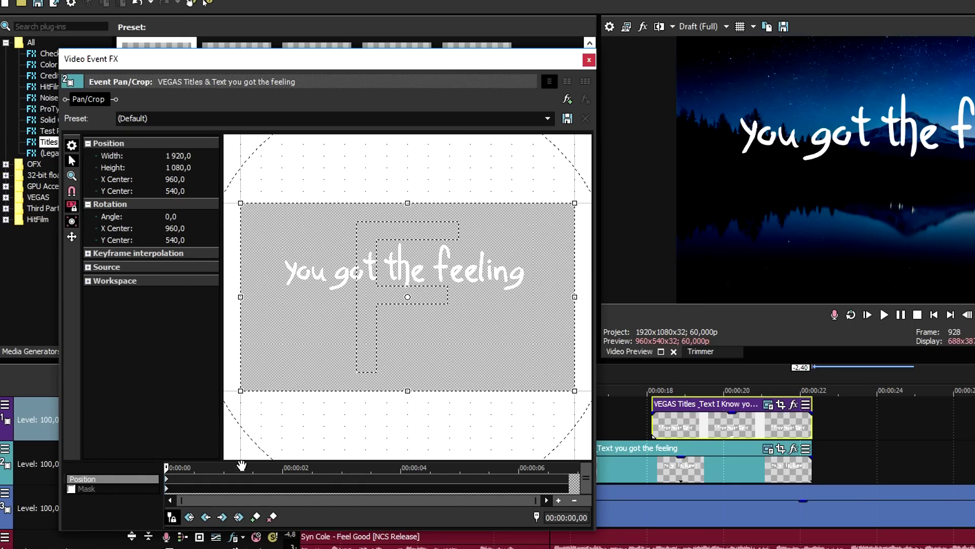
scroll(363, 315, down, 1)
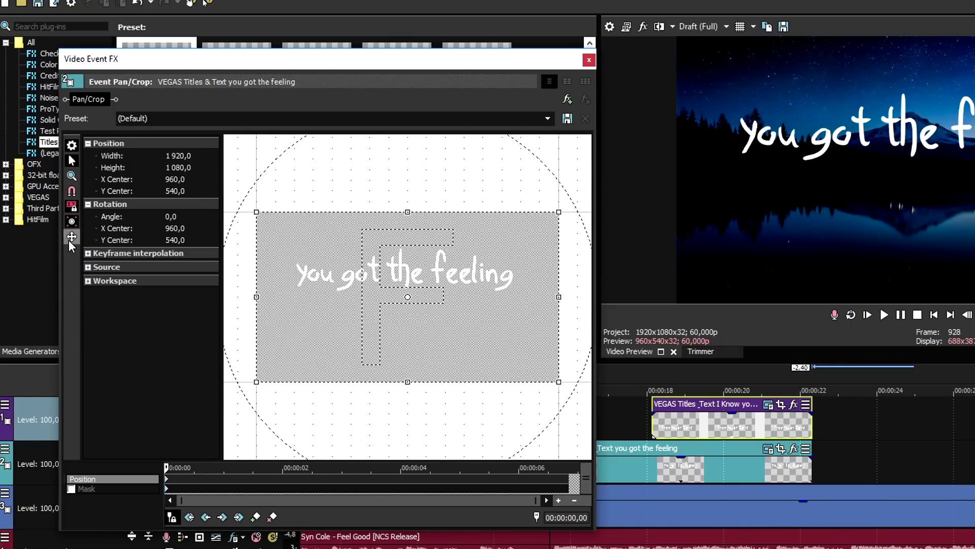
click(69, 241)
click(69, 241)
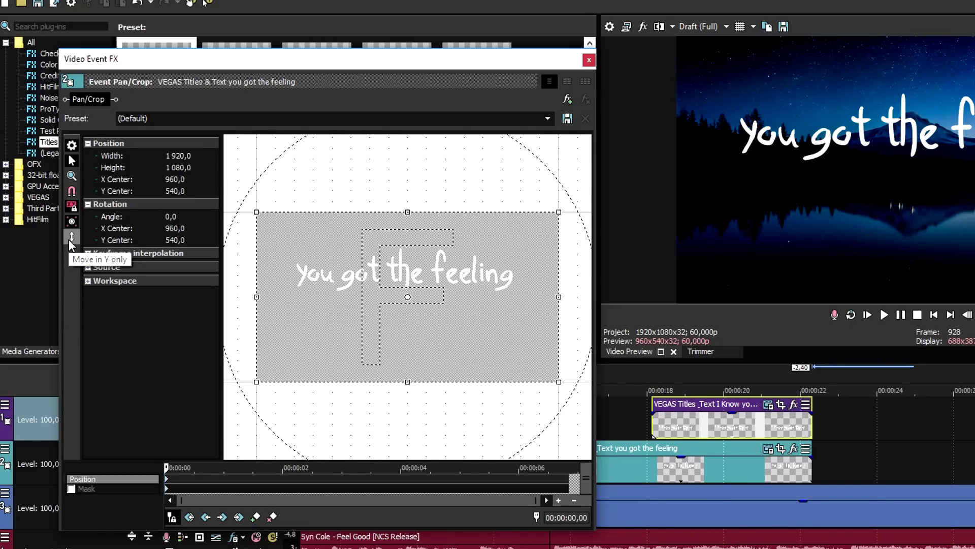
scroll(400, 281, down, 1)
drag(409, 280, 431, 164)
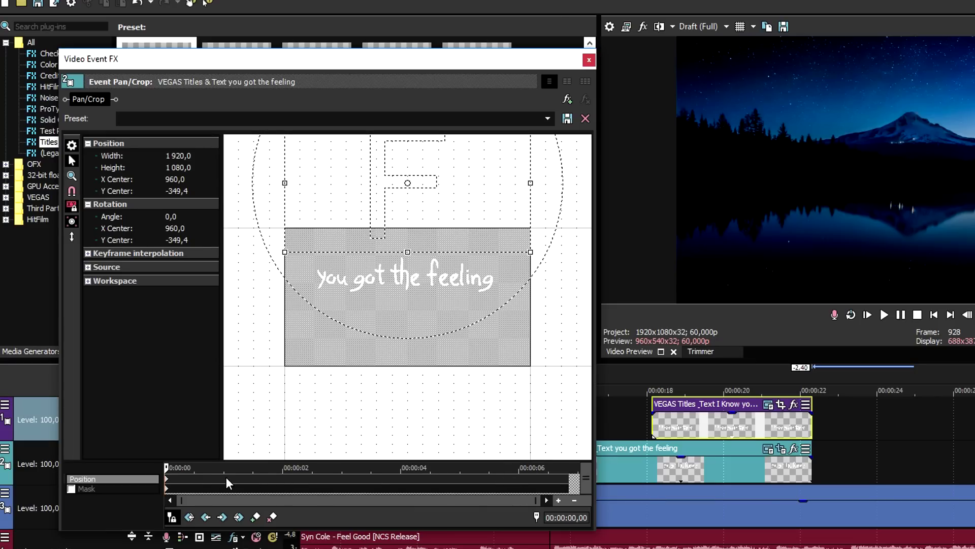
Step: Restore the first title's crop frame at a second keyframe and move that keyframe to about 0.4 seconds
right_click(444, 230)
click(472, 241)
drag(485, 65, 359, 65)
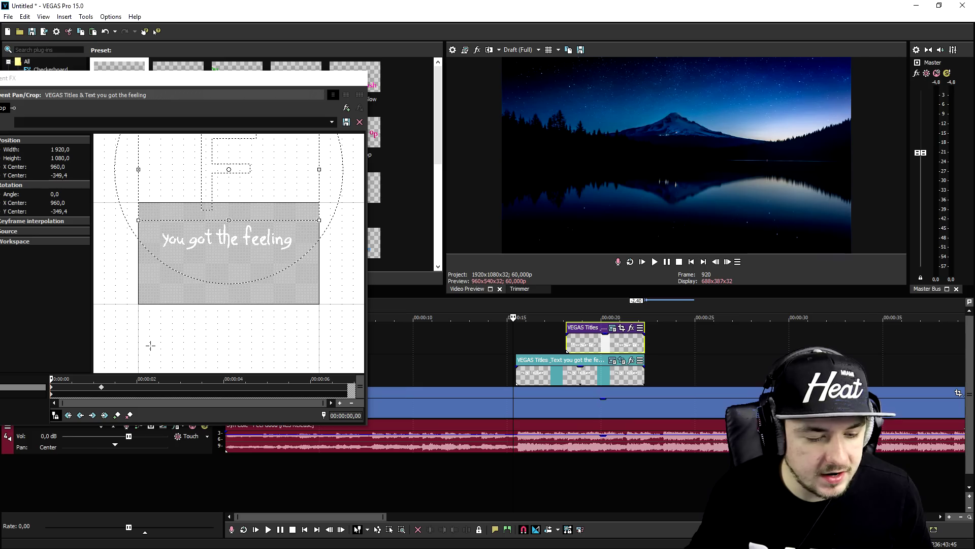
scroll(134, 392, up, 3)
drag(227, 389, 105, 393)
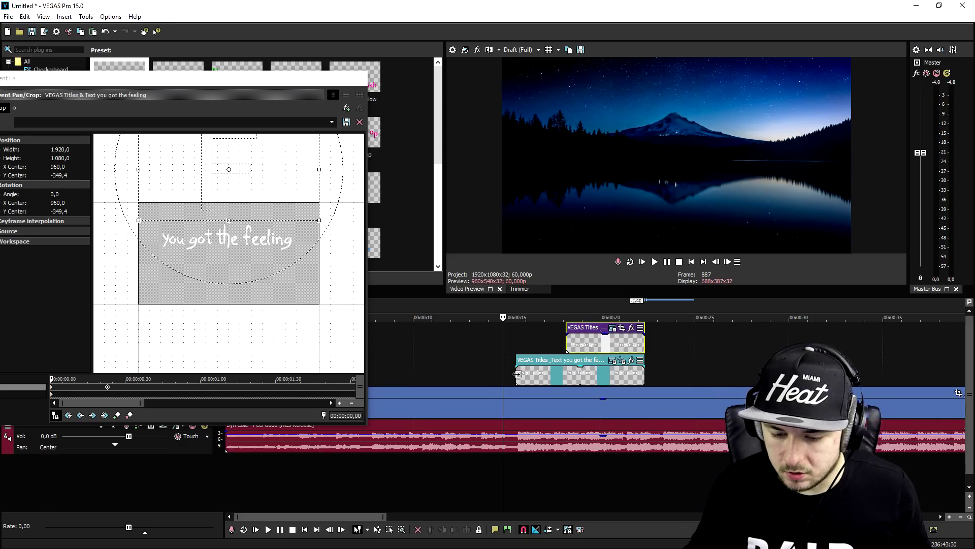
Step: In the "I Know you're there" title's Pan/Crop, raise the starting frame to a Y center of about -42 and restore it at 00:00:00,04
click(517, 374)
click(569, 346)
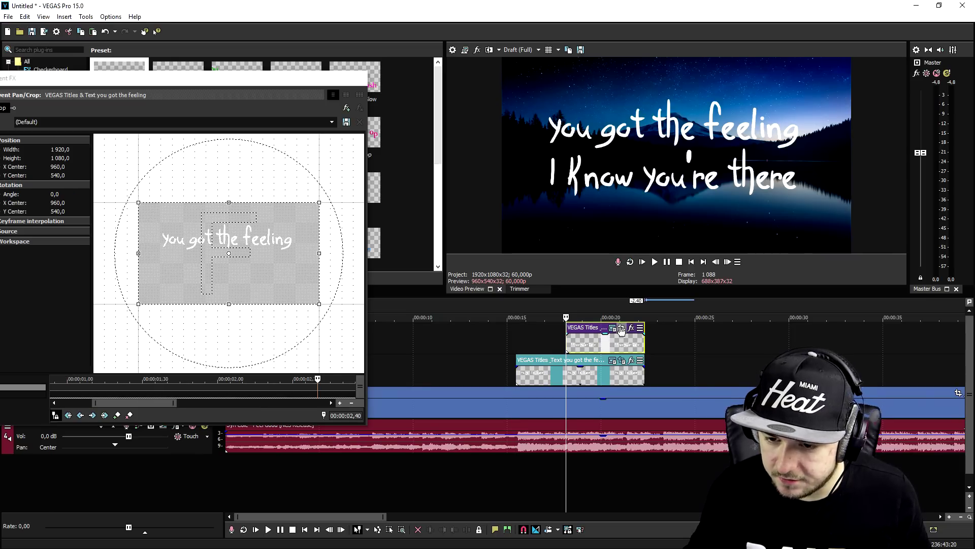
click(621, 329)
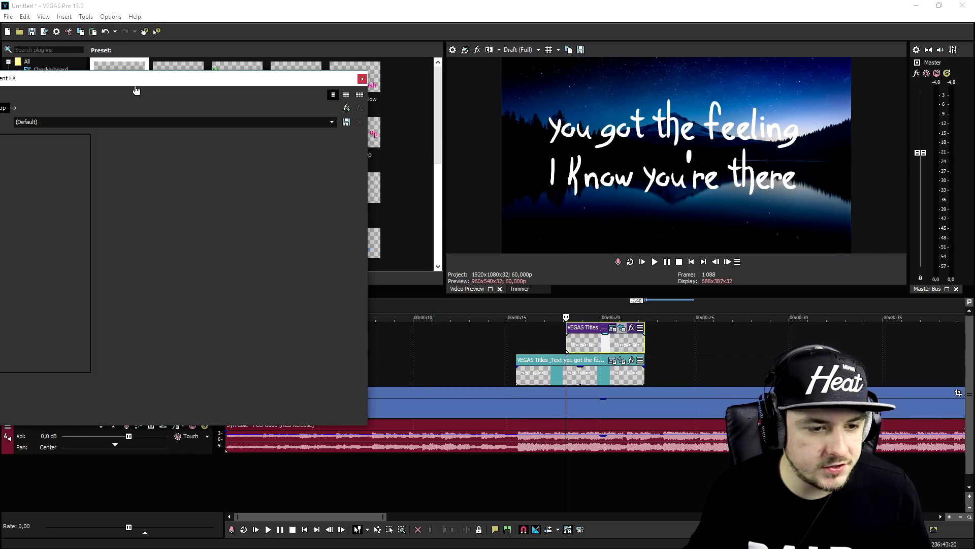
drag(147, 84, 203, 73)
drag(304, 223, 310, 185)
scroll(131, 379, up, 2)
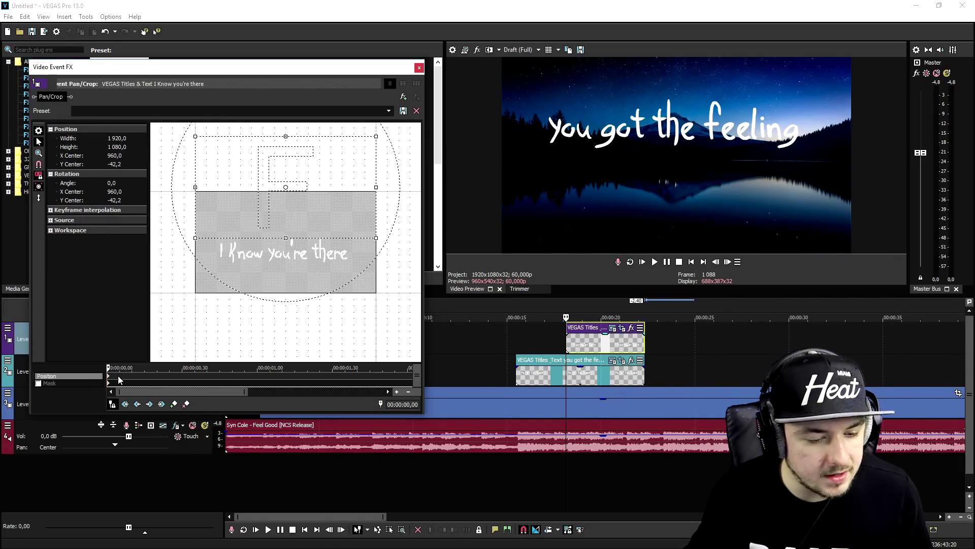
right_click(250, 226)
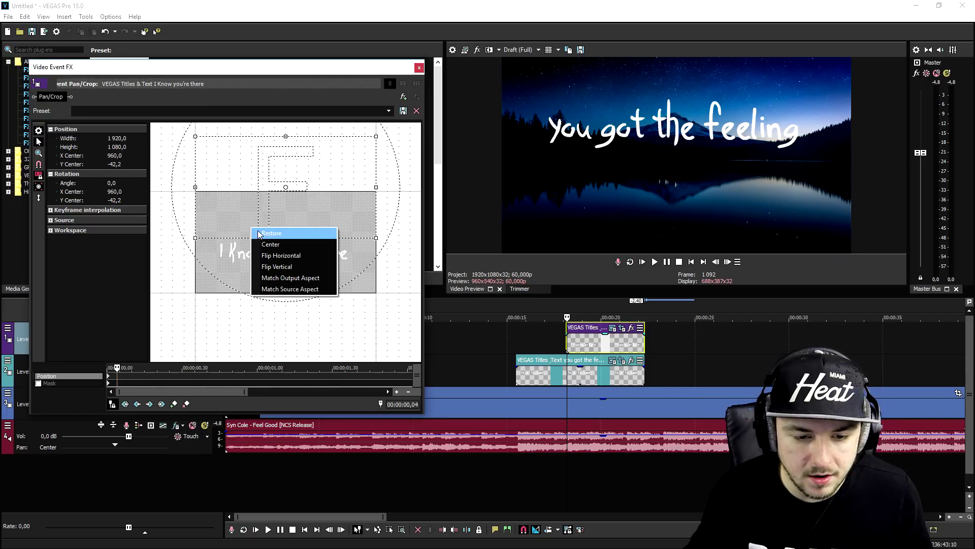
click(271, 233)
Step: Preview the slide-in animations of both lyric titles with the music and close the Pan/Crop settings
click(507, 311)
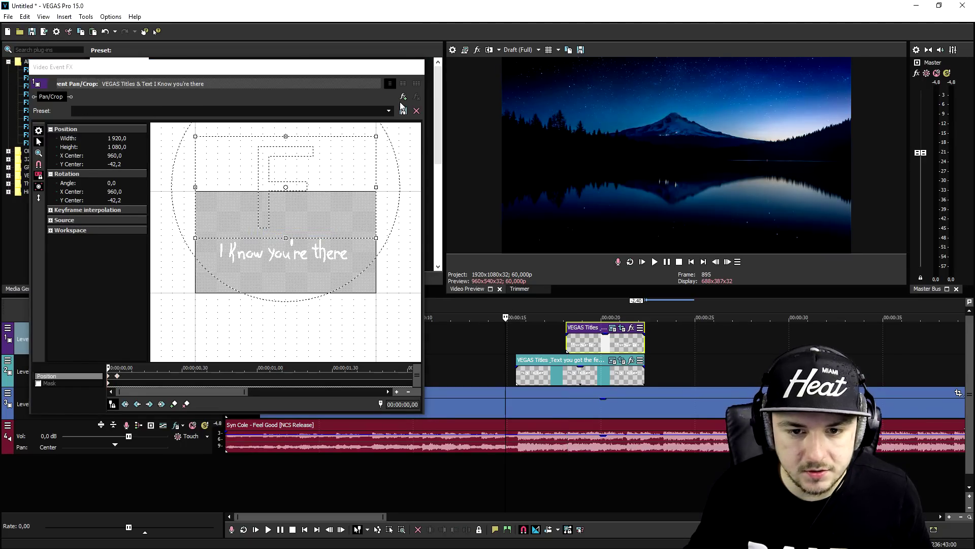
click(419, 68)
click(489, 310)
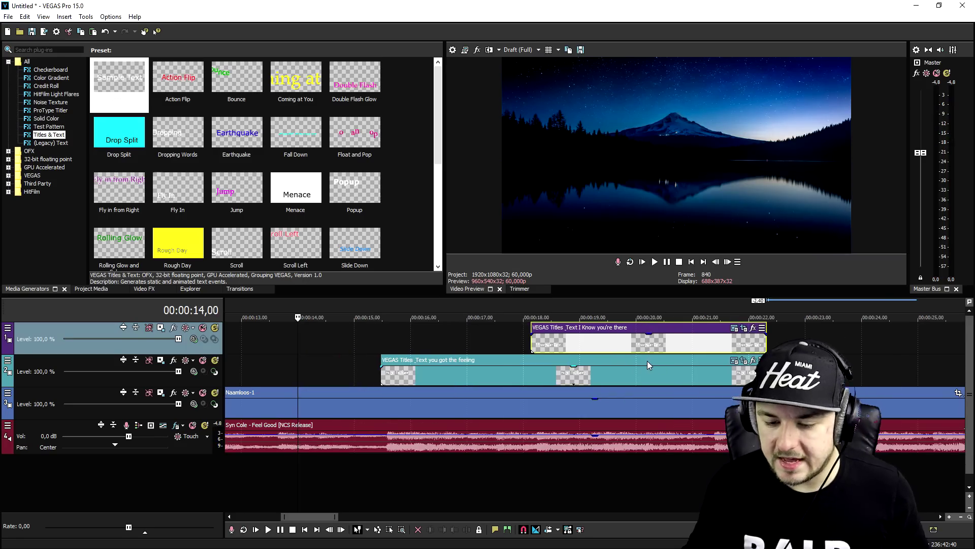
scroll(647, 361, down, 2)
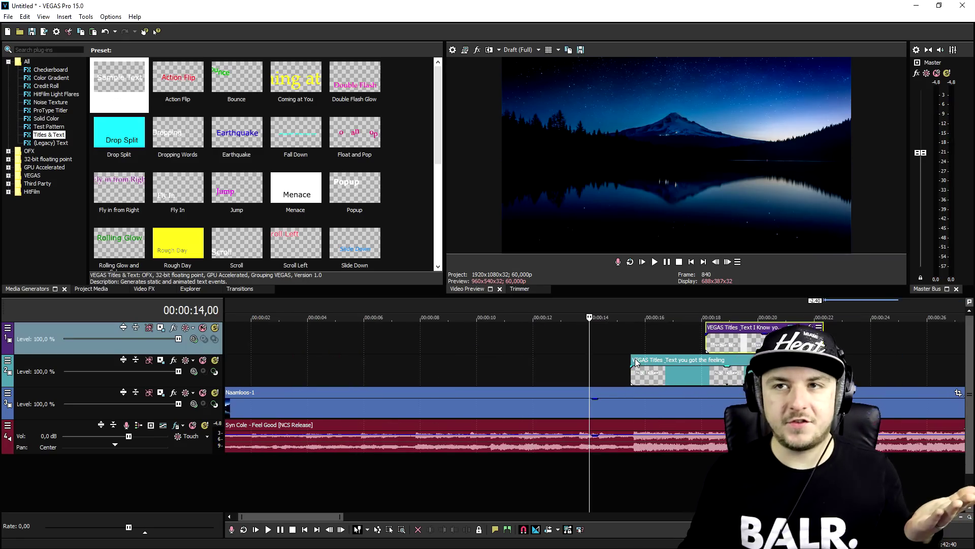
scroll(609, 385, right, 2)
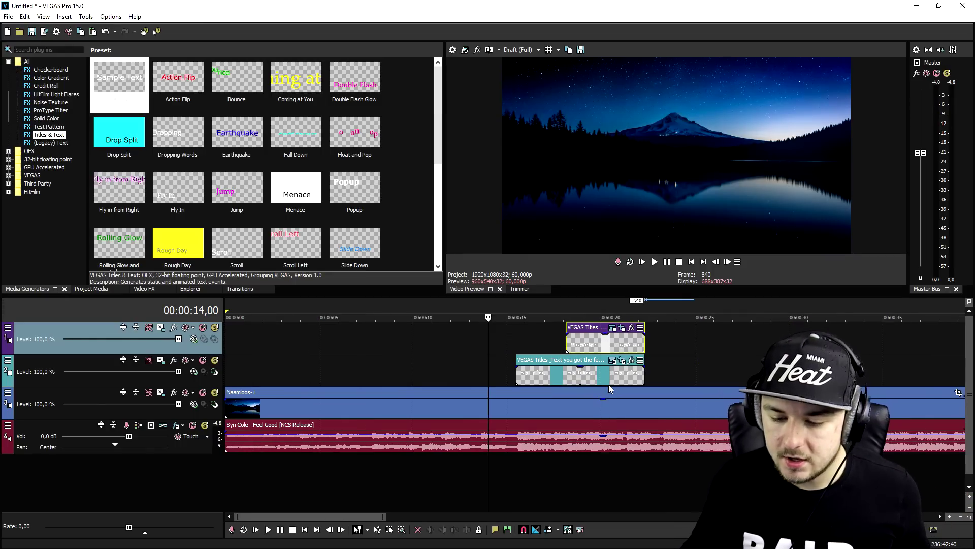
Step: Show the first lyric title at about 16.9 seconds and switch track 2's Track Motion to 3D Source Alpha
click(516, 371)
scroll(630, 328, up, 2)
click(630, 328)
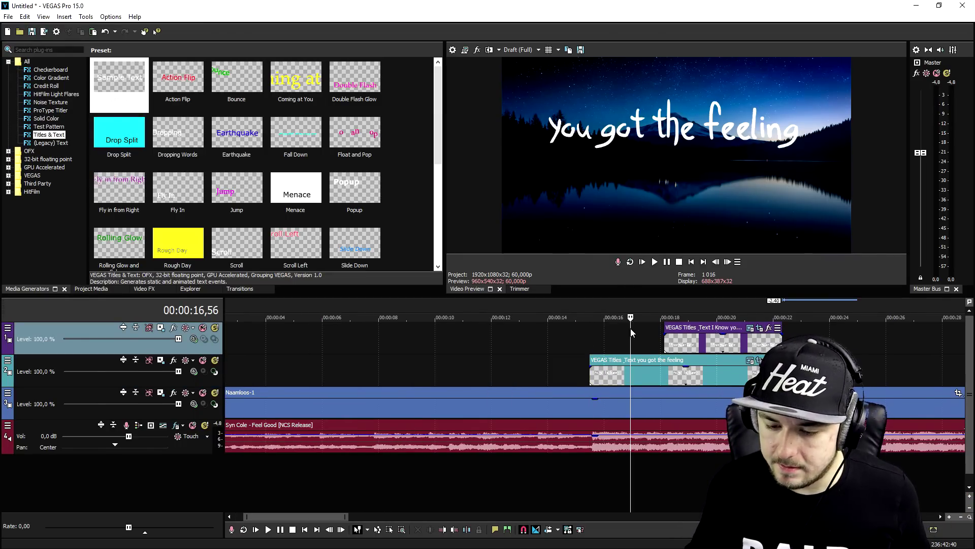
scroll(630, 328, up, 3)
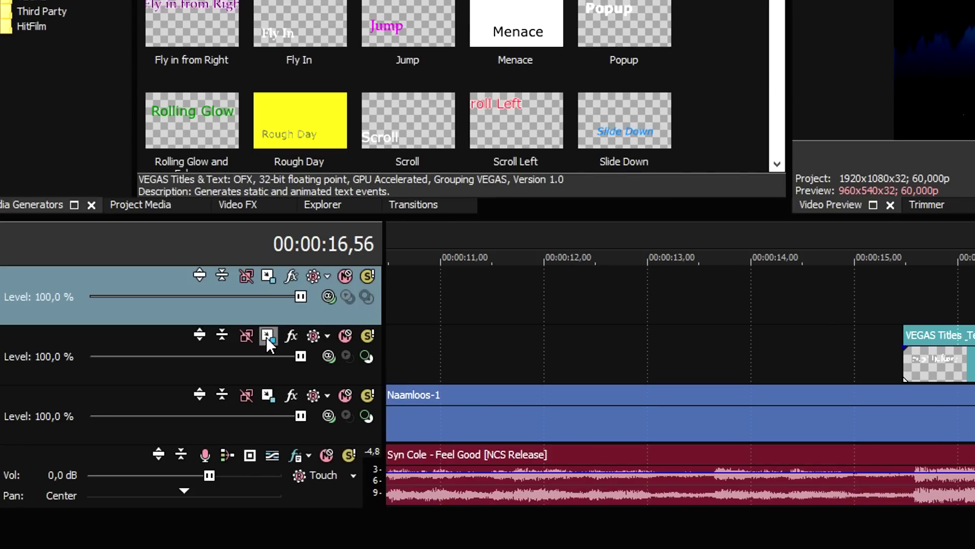
click(267, 335)
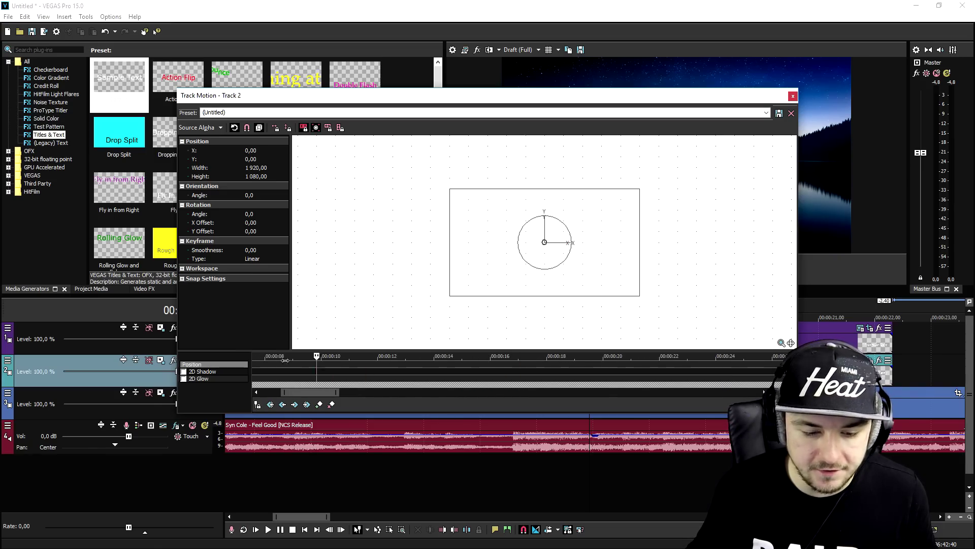
drag(364, 96, 486, 297)
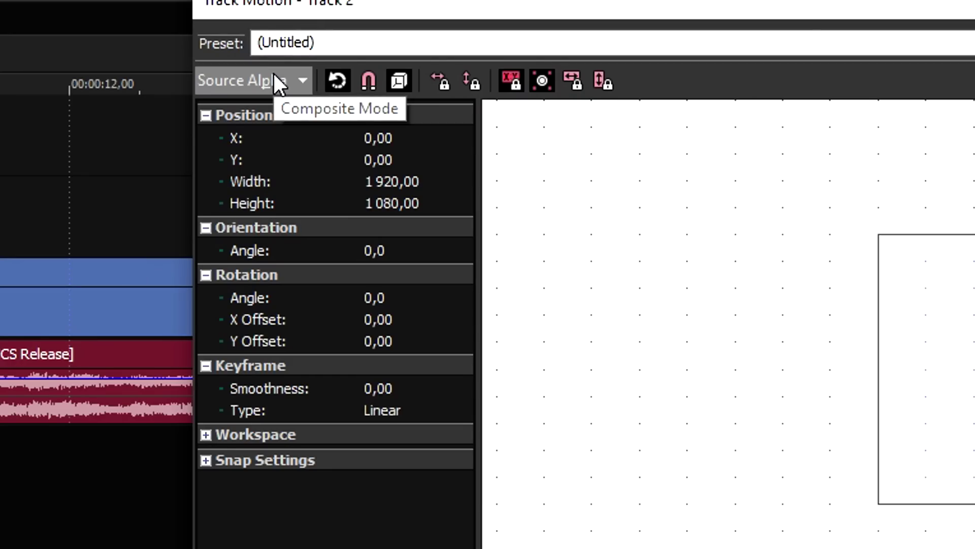
click(395, 316)
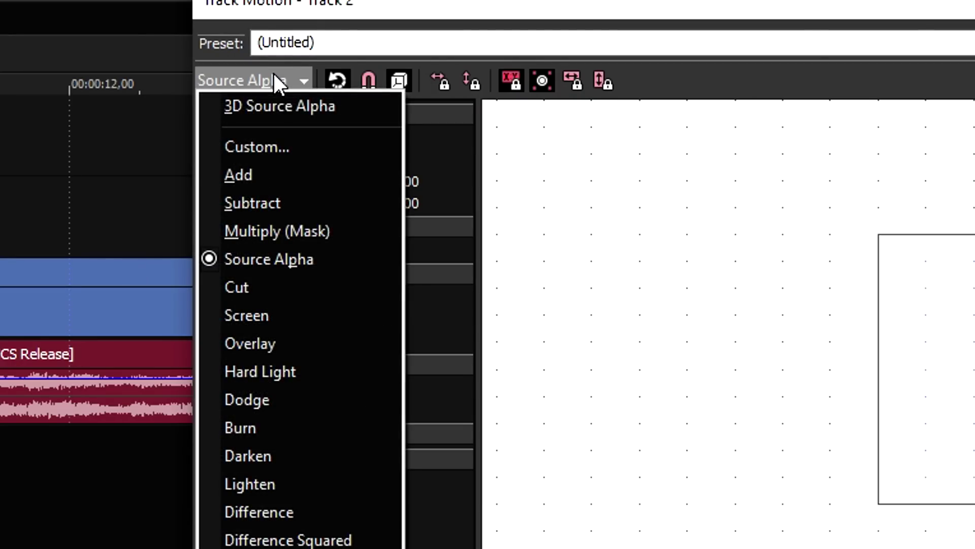
click(272, 105)
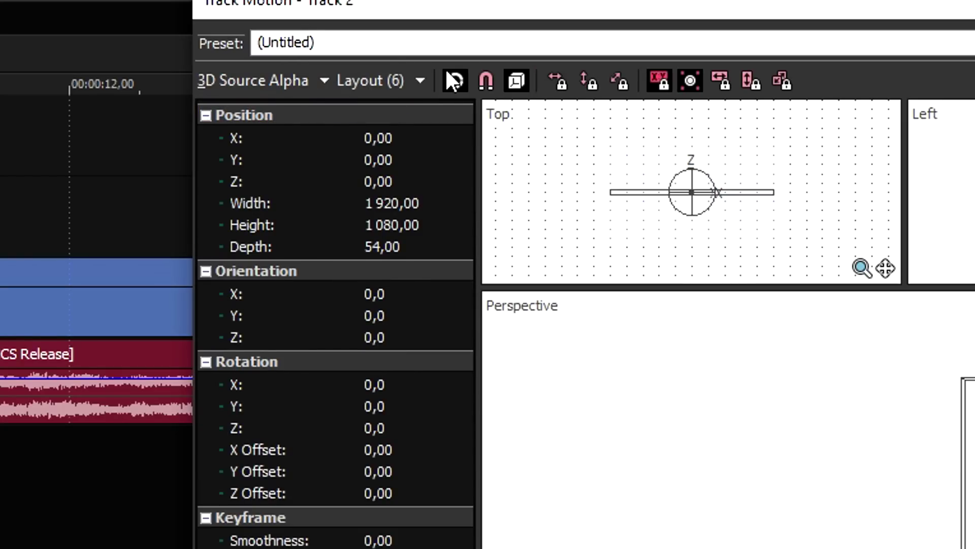
Step: Rotate track 2 in 3D to a Y orientation of about 15.5 and move it to about X 103, Y 103, Z -25
drag(494, 289, 366, 275)
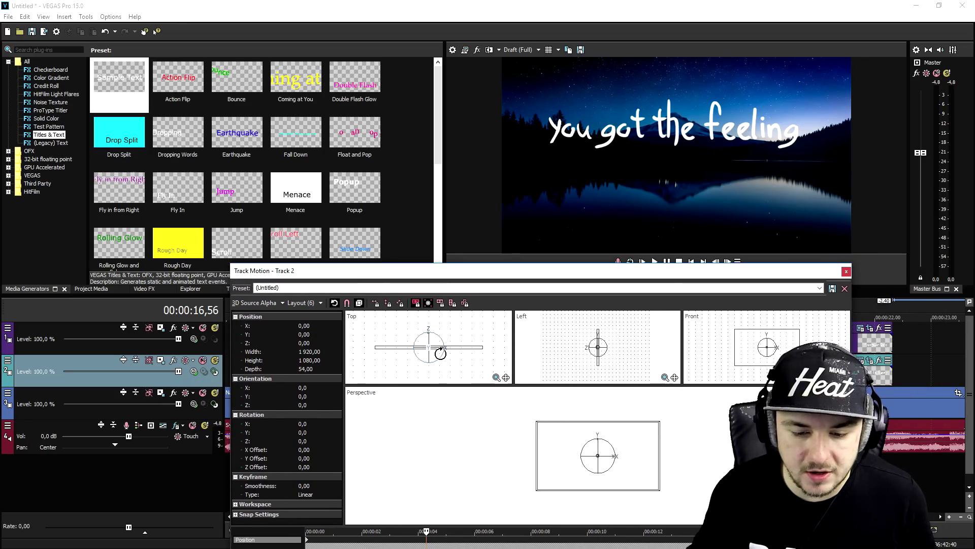
scroll(440, 353, up, 2)
drag(436, 346, 435, 346)
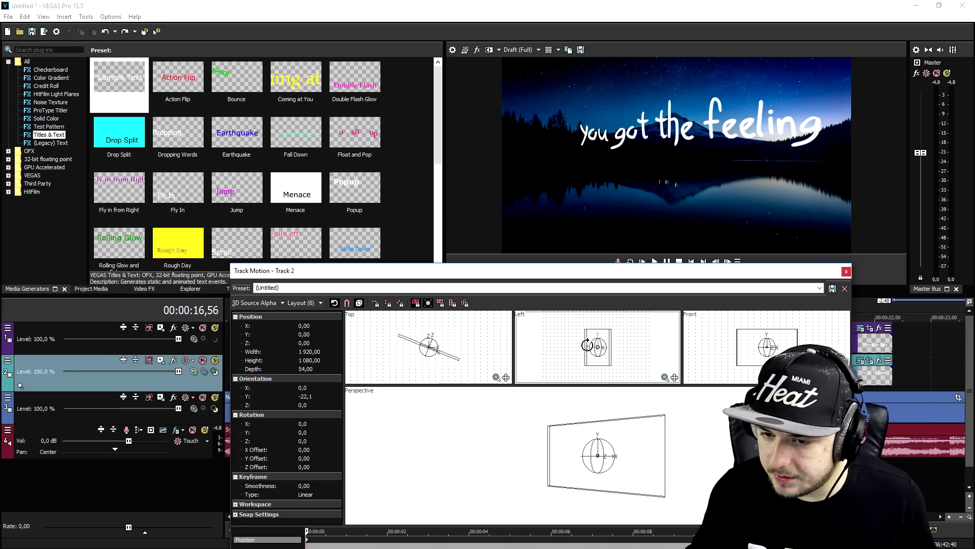
drag(587, 346, 596, 344)
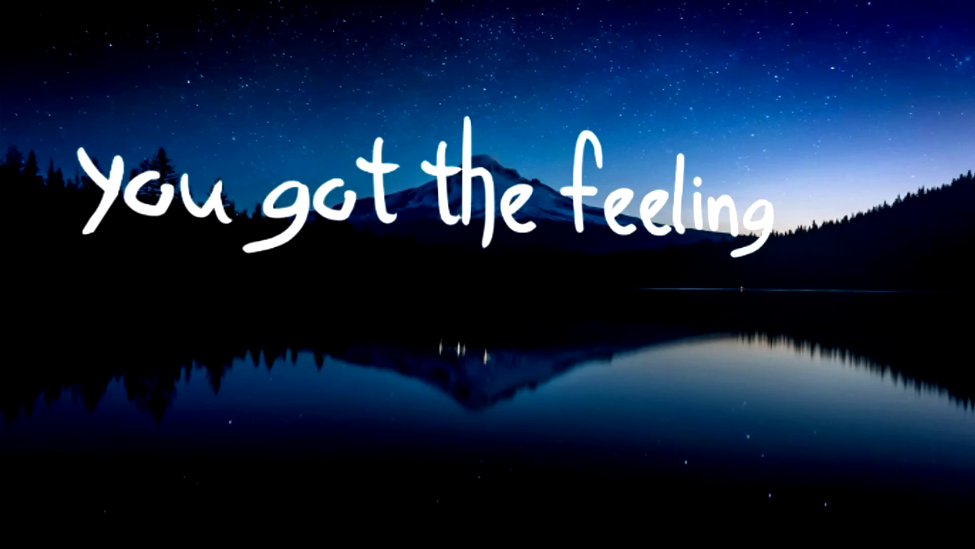
mouse_move(600, 370)
mouse_down()
mouse_move(609, 364)
mouse_move(602, 362)
mouse_up()
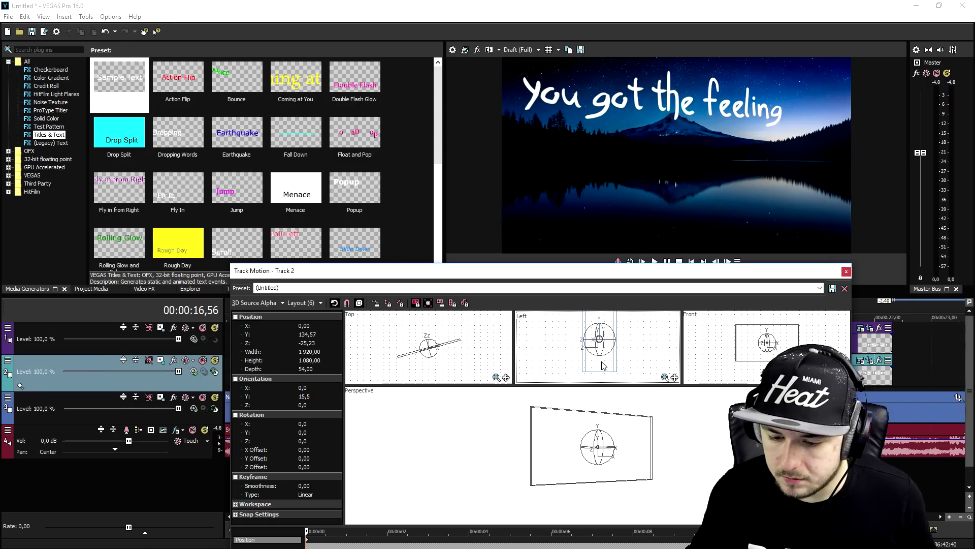
drag(623, 431, 633, 437)
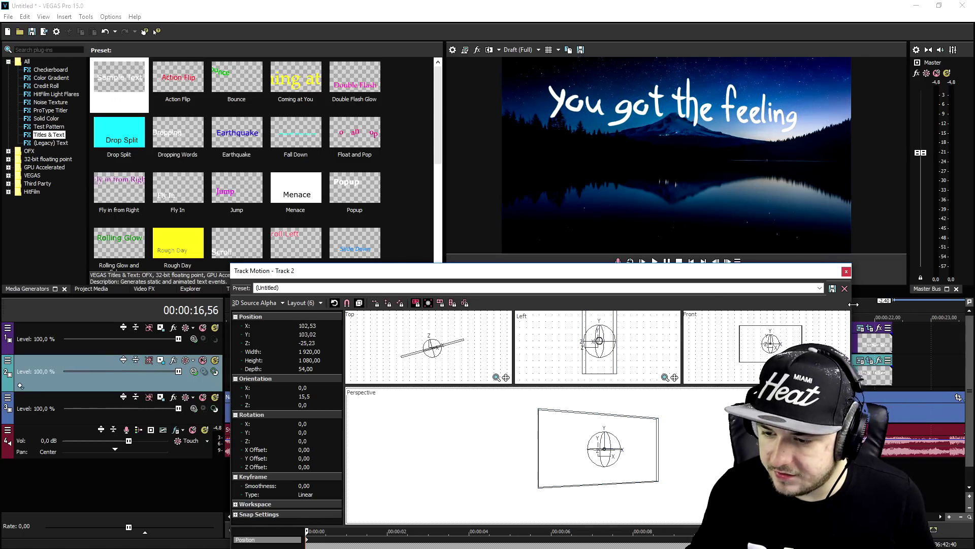
click(847, 273)
Step: Set track 1's motion to 3D Source Alpha, tilt it to an X orientation of -20, and raise it to about Y 64
click(688, 343)
scroll(688, 342, down, 1)
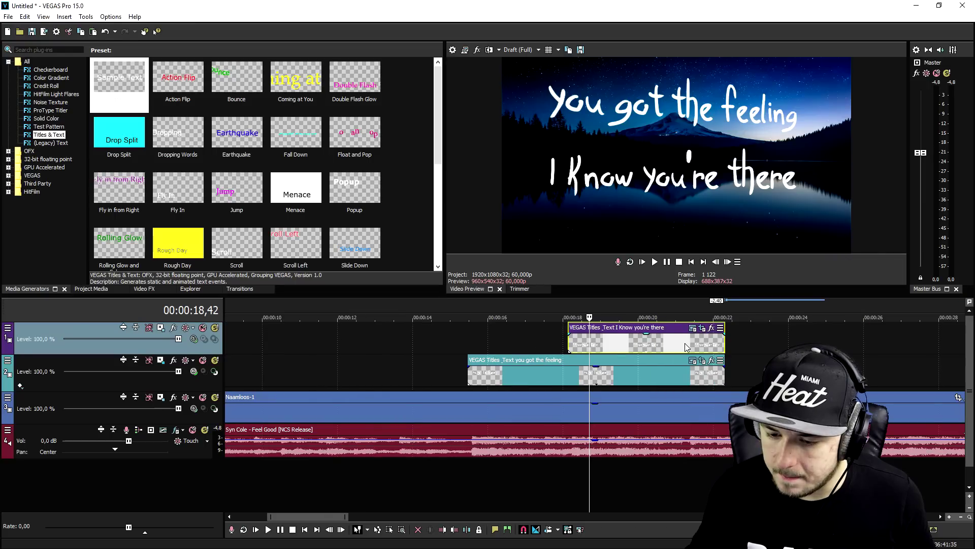
click(161, 329)
click(262, 303)
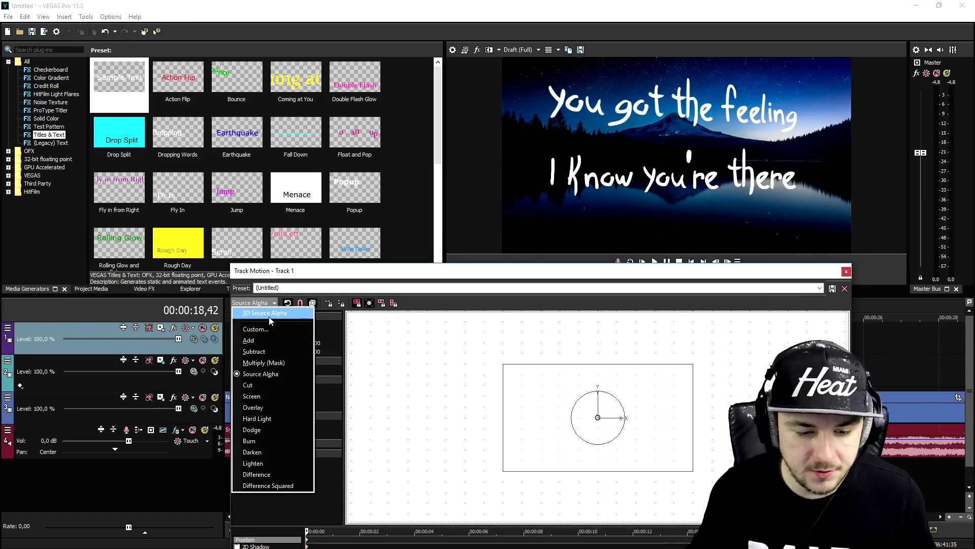
click(269, 313)
mouse_move(766, 347)
mouse_down()
mouse_move(758, 340)
mouse_move(766, 354)
mouse_move(765, 344)
mouse_up()
drag(673, 432, 673, 426)
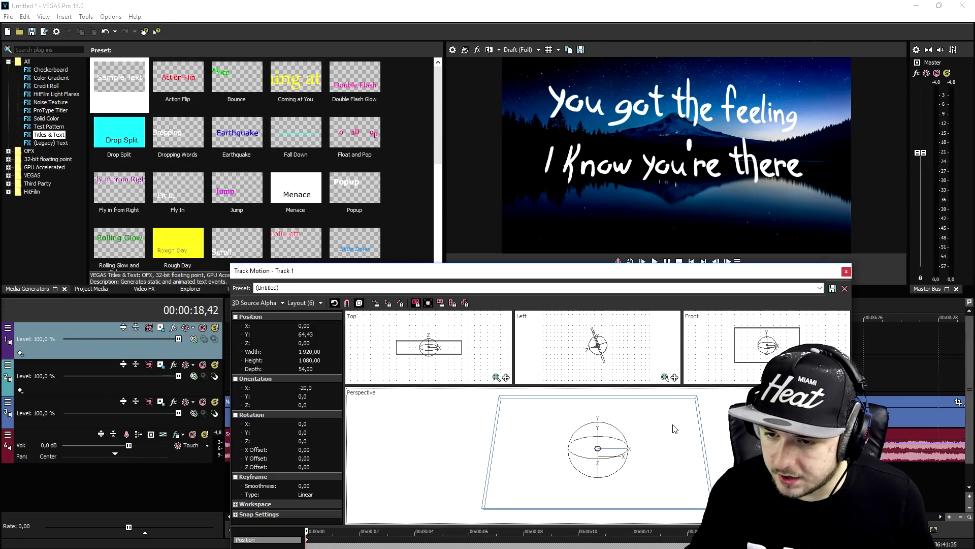
click(846, 271)
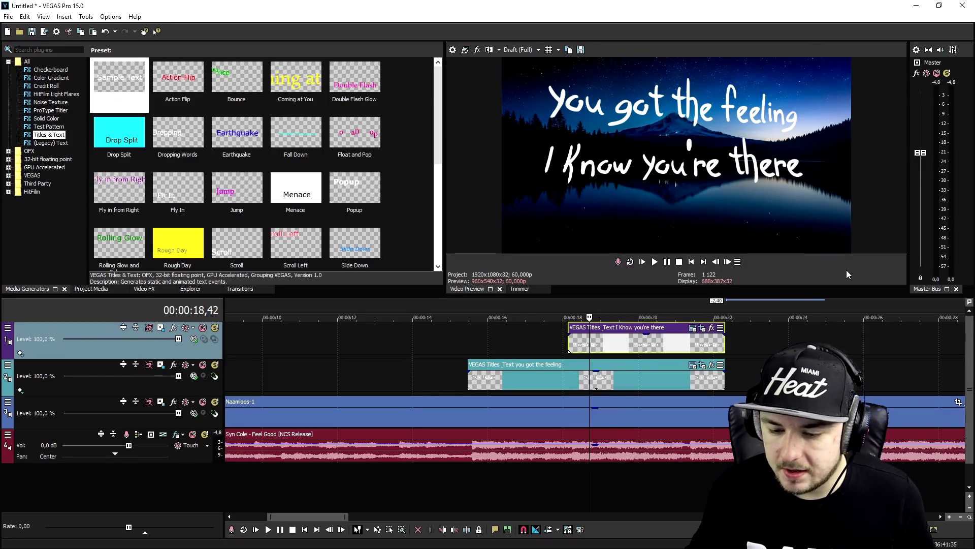
Step: Preview the 3D titles, paste a copy of both lyric titles at about 23.5 seconds, and check the copies against the music
click(405, 303)
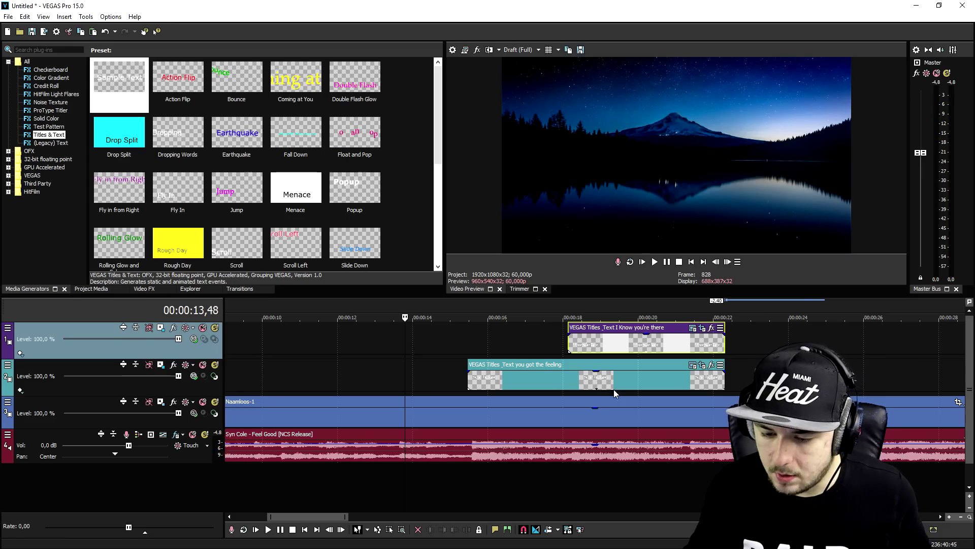
click(613, 393)
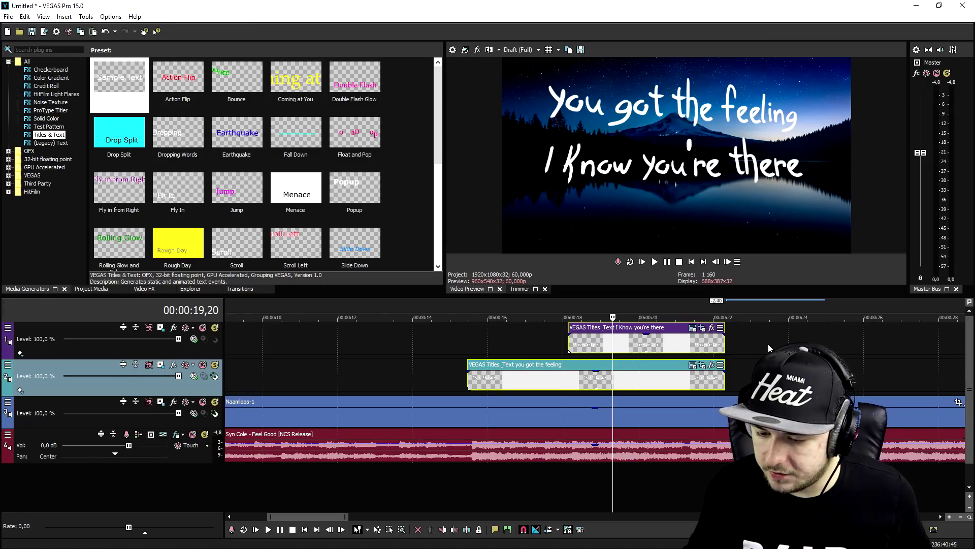
click(774, 331)
key(ctrl+v)
key(Return)
click(603, 305)
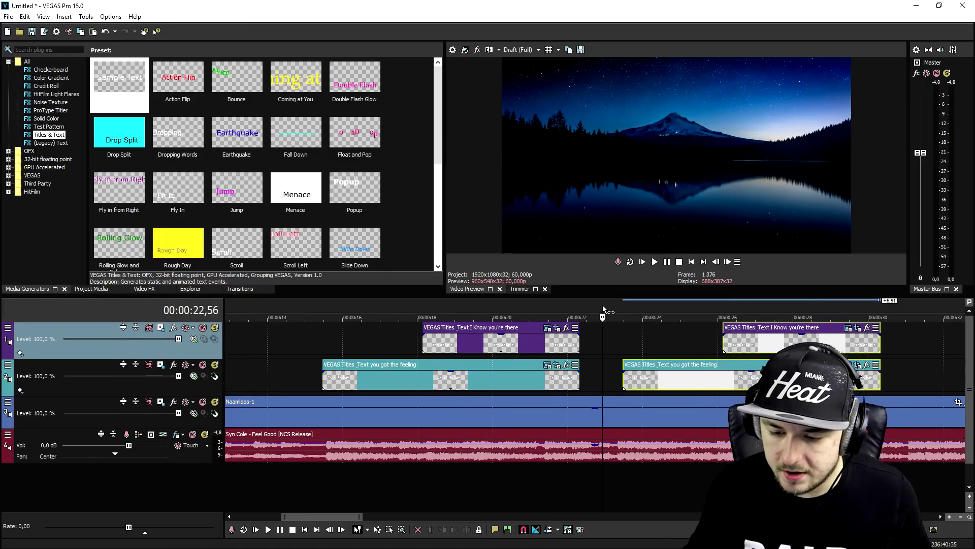
scroll(605, 310, up, 2)
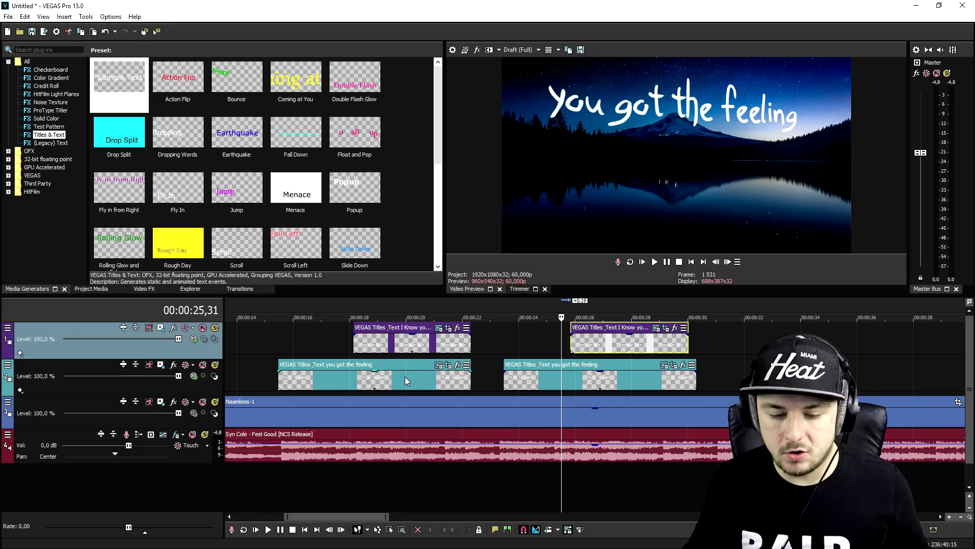
Step: Add Event Pan/Crop keyframes to the first "you got the feeling" title, centred at 928.3, 520.2 (00:00:00,58) and 932.3, 547.9 (00:00:01,29)
click(405, 376)
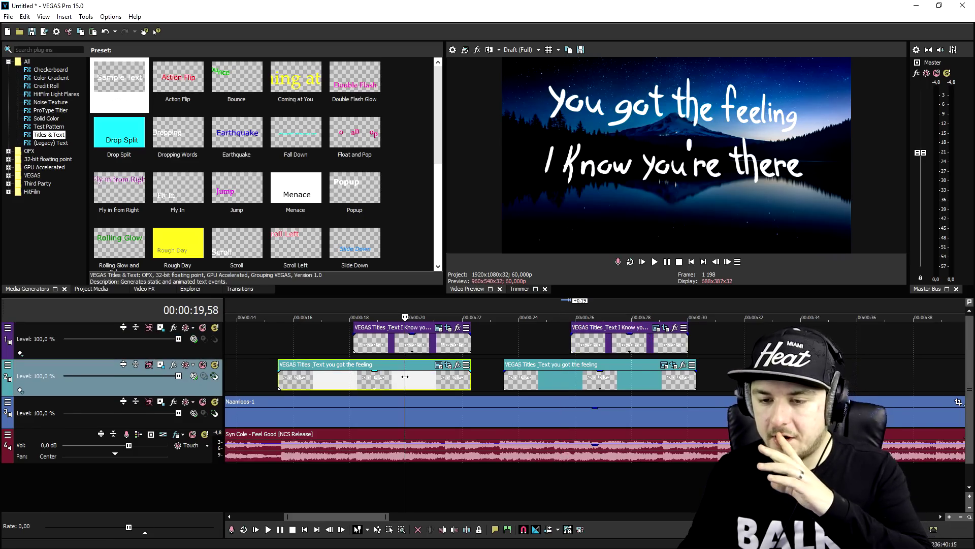
scroll(480, 373, left, 3)
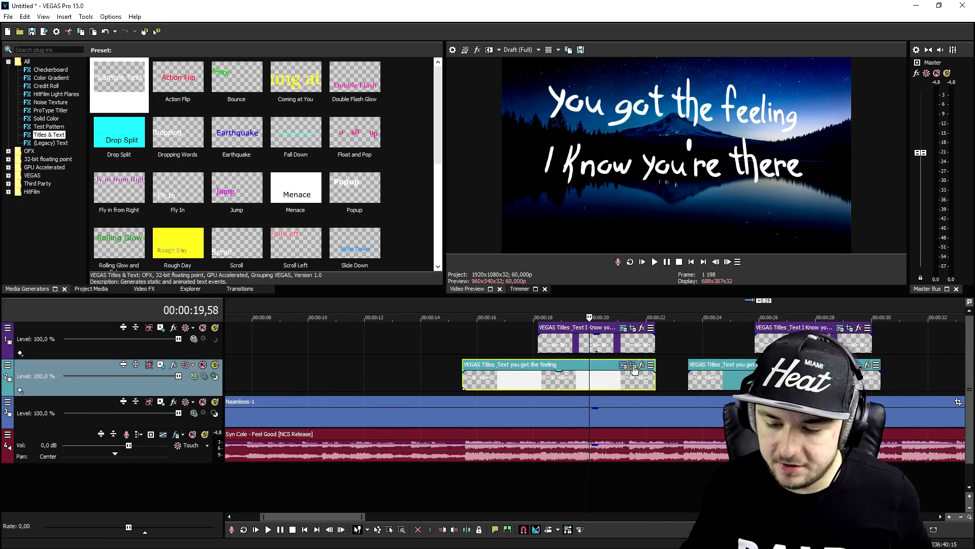
click(642, 365)
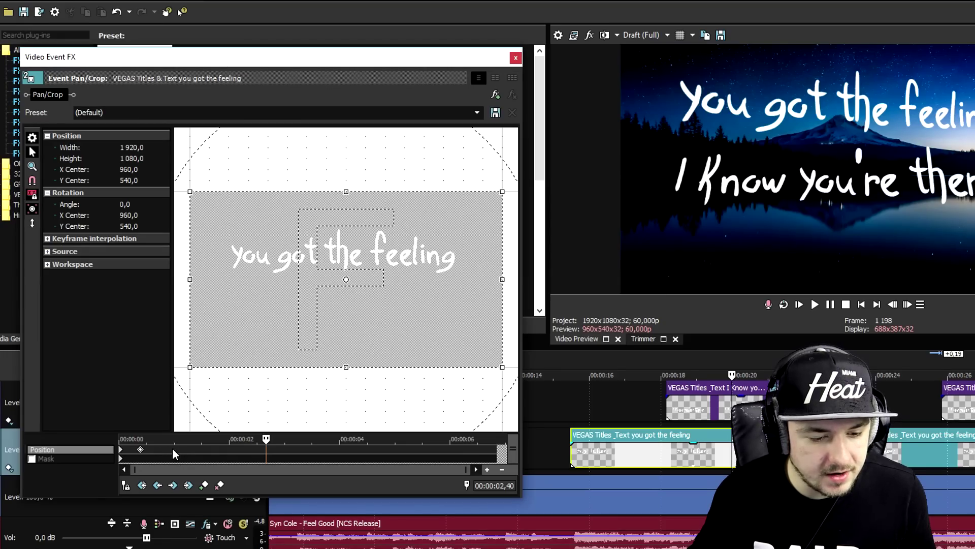
click(173, 446)
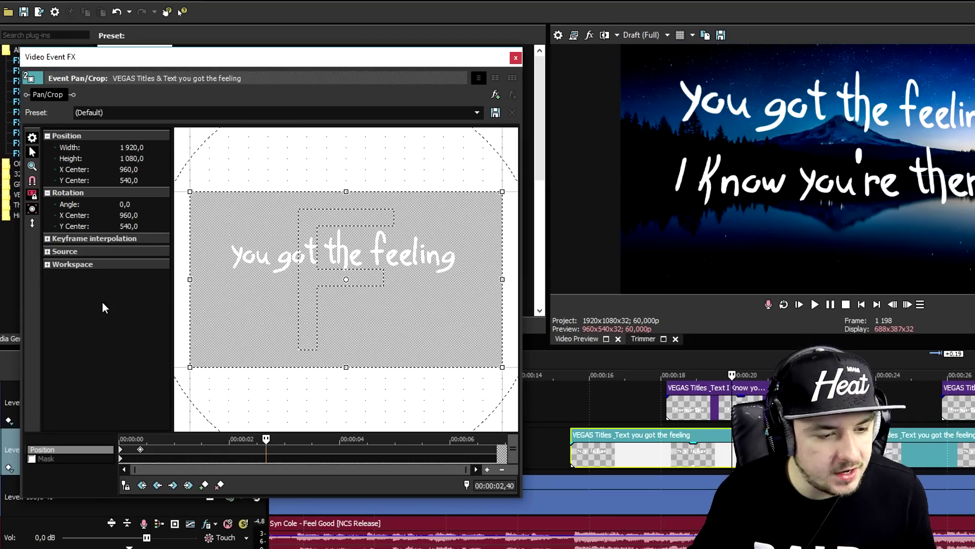
drag(294, 247, 289, 243)
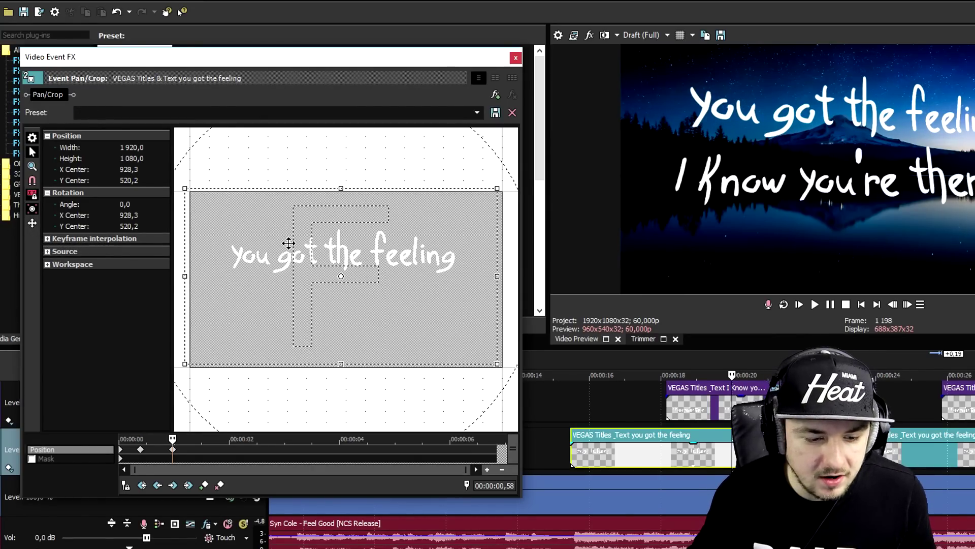
click(201, 447)
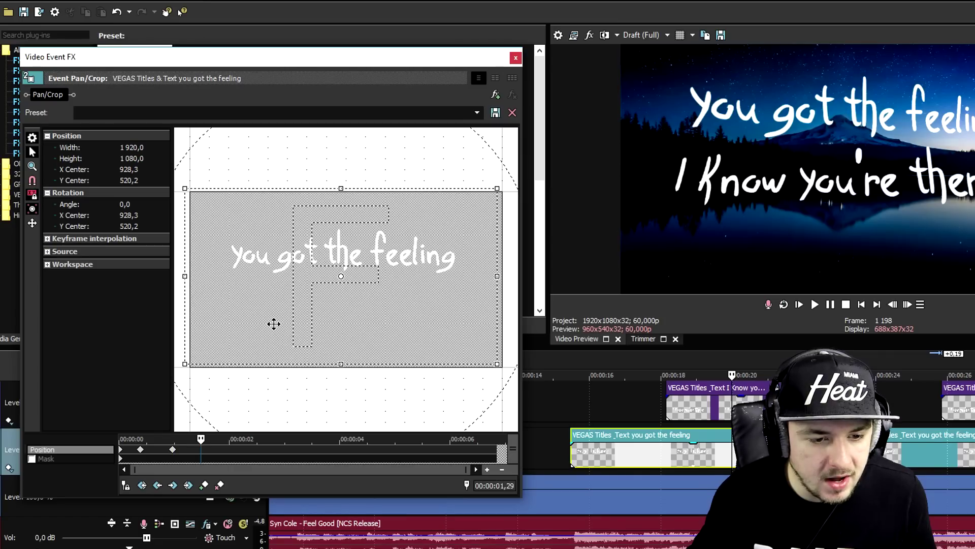
drag(273, 340, 275, 344)
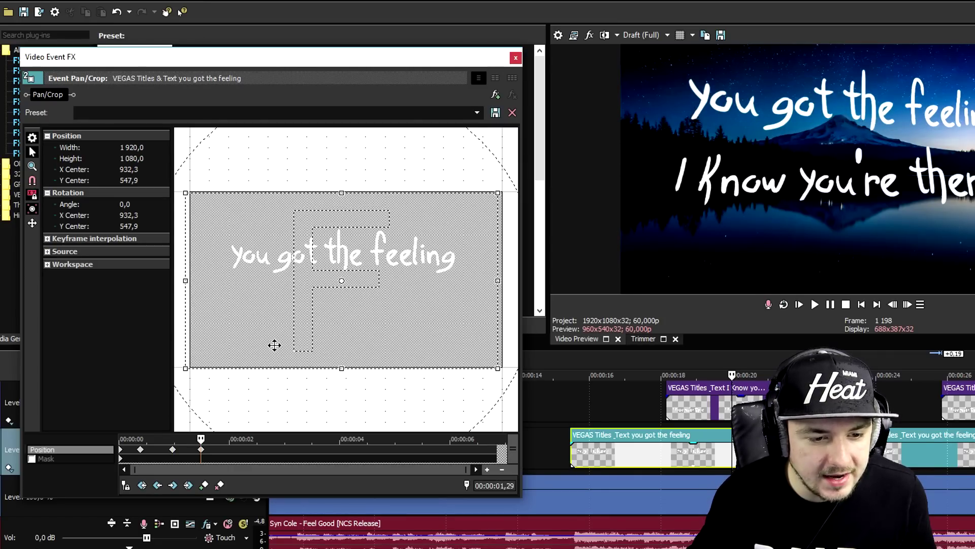
Step: Extend the title's jitter with small alternating position shifts, keyframed from 00:00:02,01 to 00:00:03,49, where the centre is about 991.7, 579.6
click(231, 447)
drag(310, 301, 317, 301)
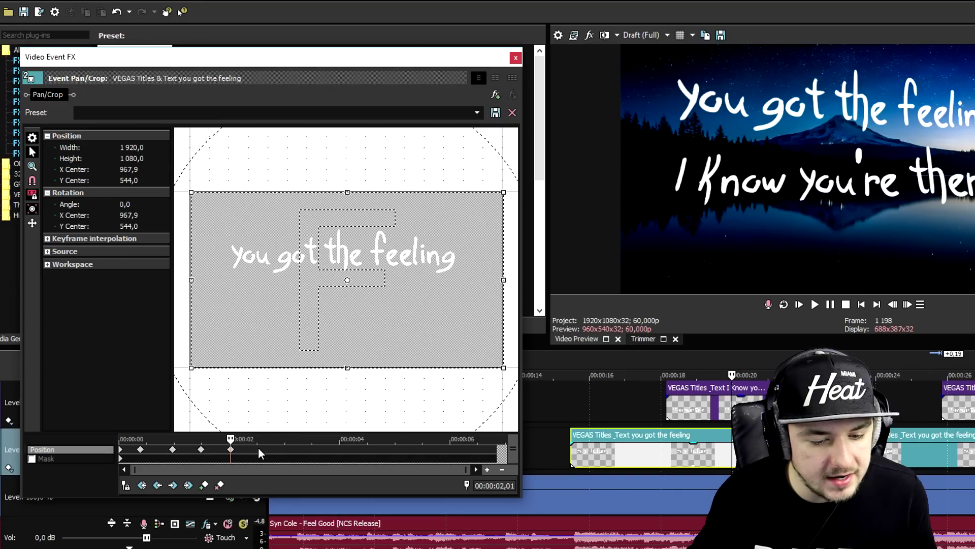
drag(298, 318, 328, 307)
click(283, 437)
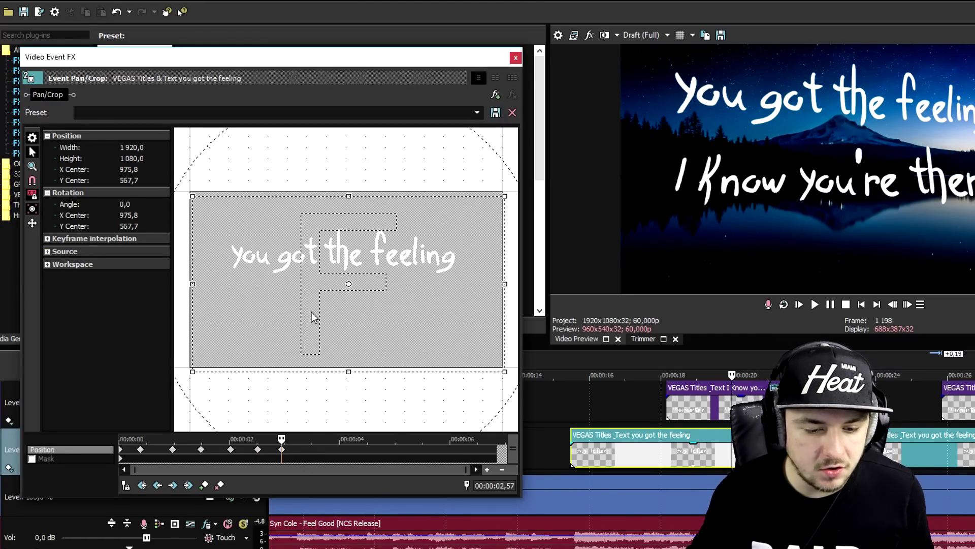
drag(310, 311, 305, 309)
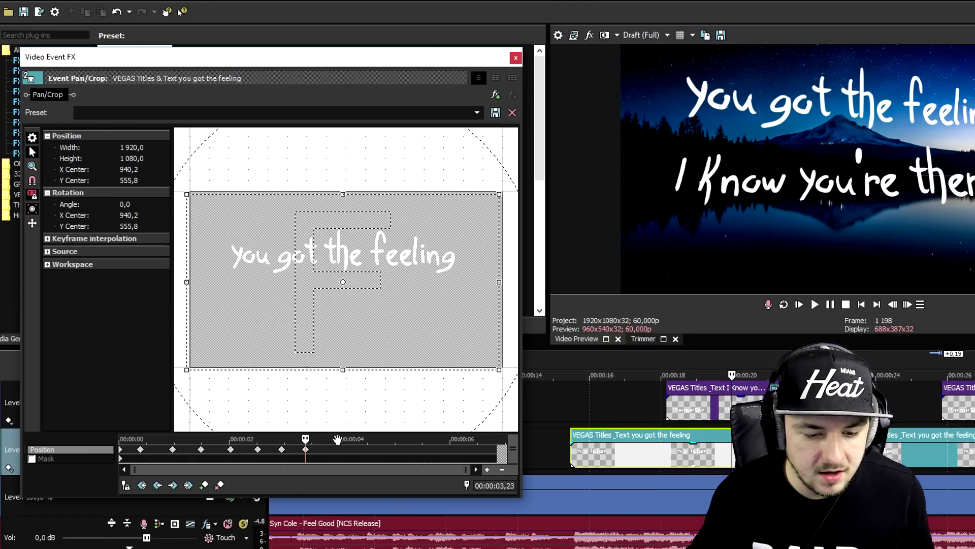
drag(355, 316, 363, 319)
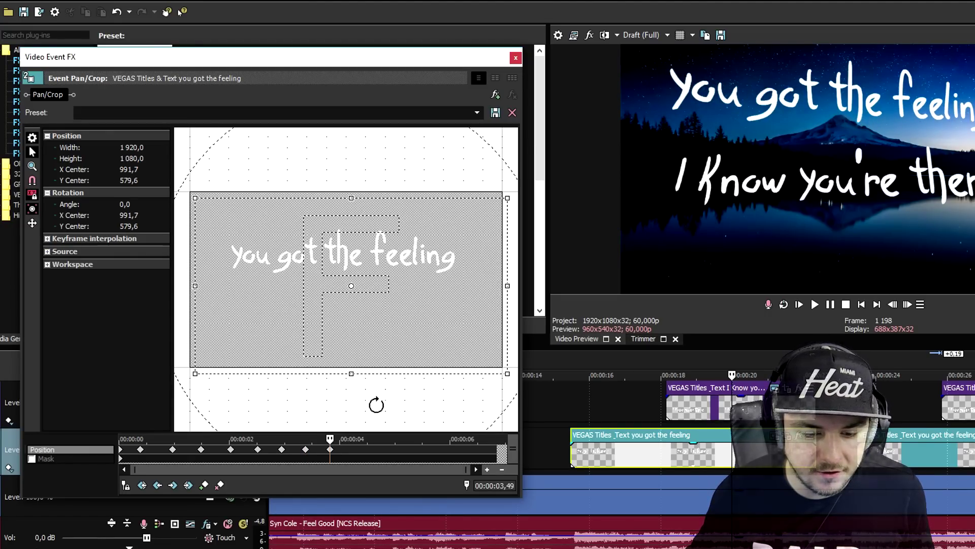
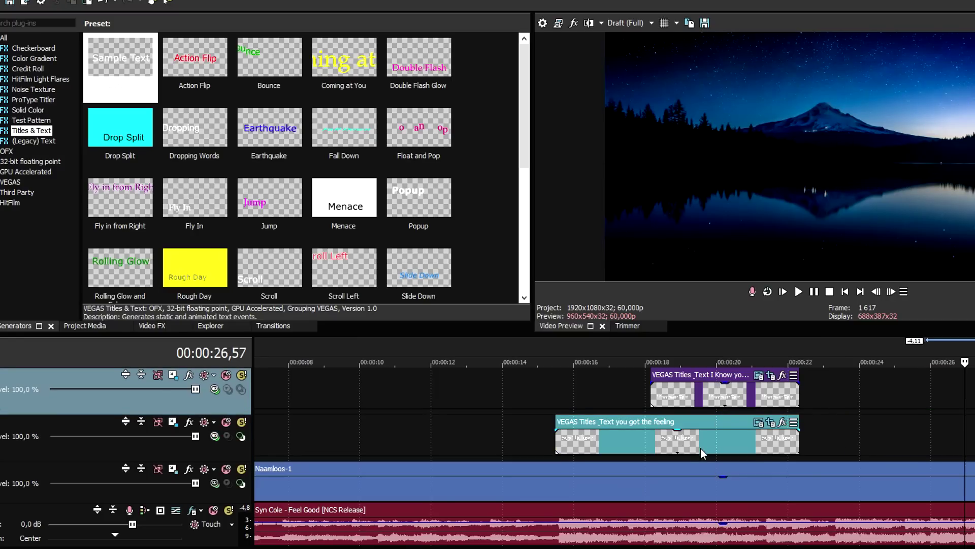
Step: Paste the updated pair of lyric titles at about 23.5 seconds and play back the copies
click(840, 349)
drag(882, 443, 870, 445)
key(space)
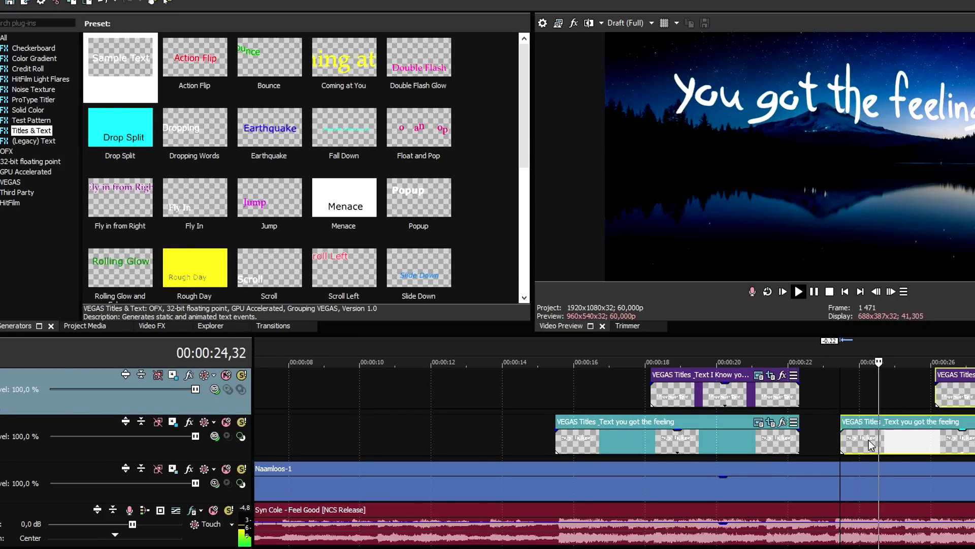
scroll(838, 395, up, 3)
click(806, 390)
scroll(802, 390, down, 5)
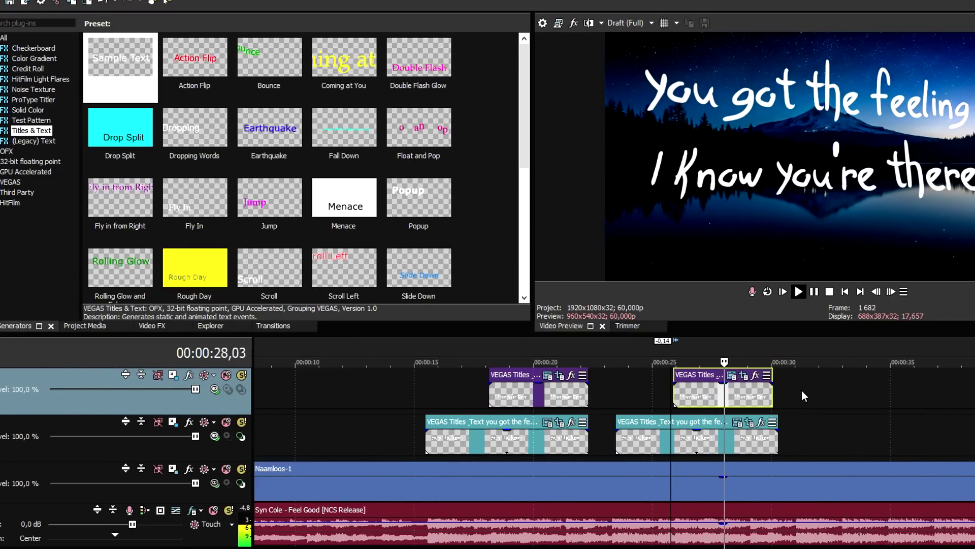
key(space)
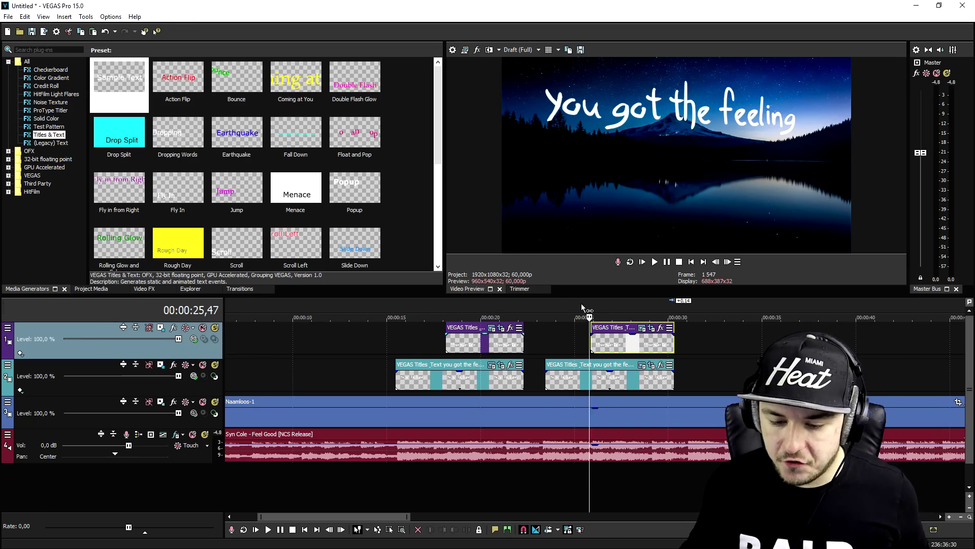
Step: Rewind to the project start and check the title layout from about 13.5 seconds onwards
click(691, 261)
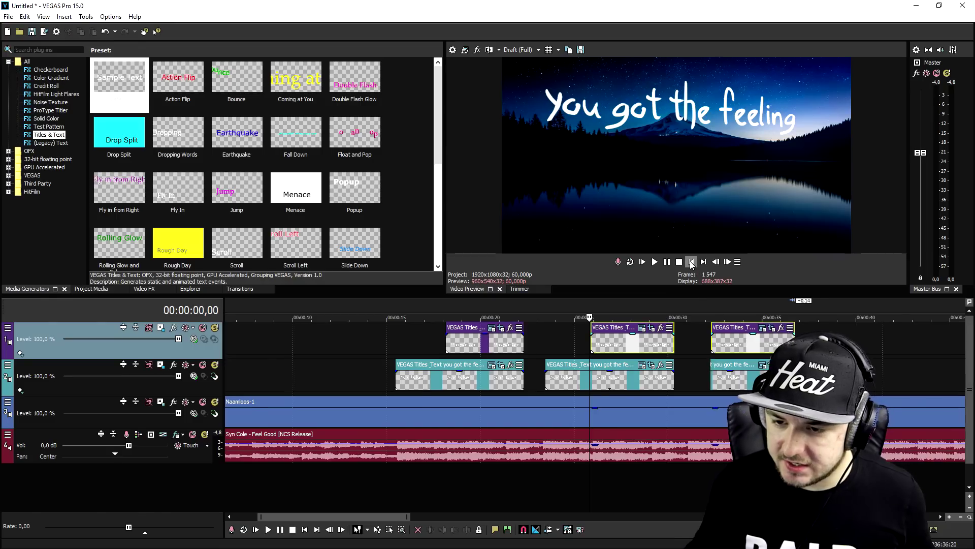
drag(224, 409, 518, 414)
scroll(526, 391, down, 3)
scroll(527, 391, up, 2)
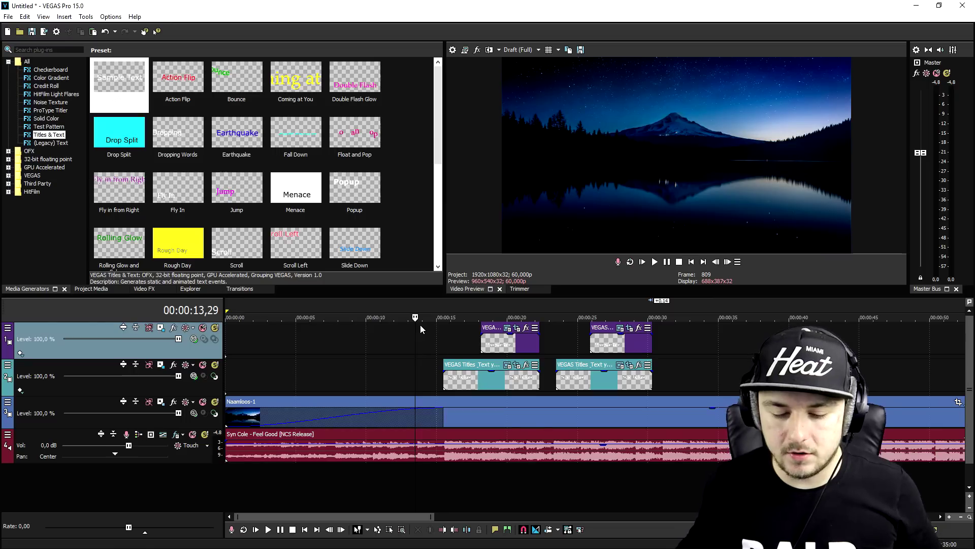
Step: Give the first "I Know you're there" title a Pan/Crop jitter with small position shifts, keyframed up to 00:00:03,45
scroll(498, 342, up, 3)
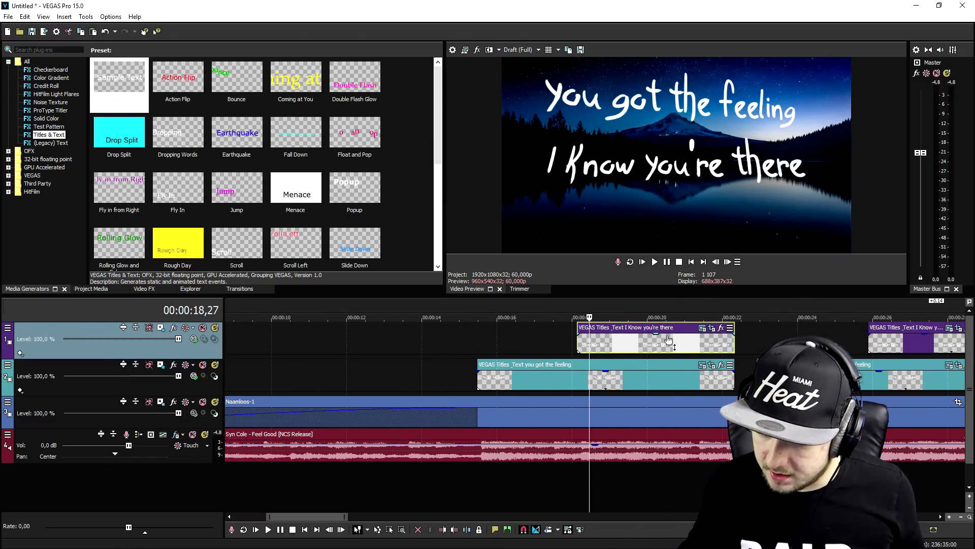
click(721, 328)
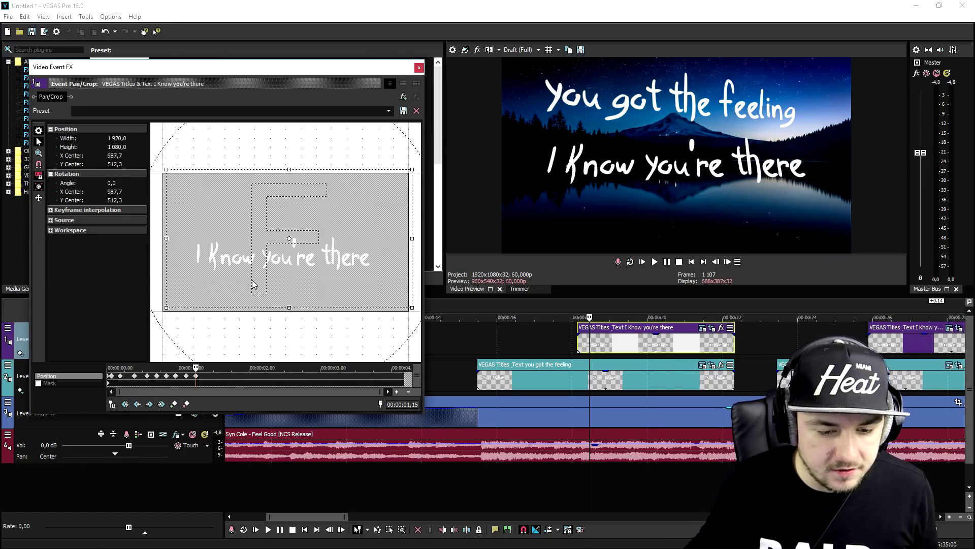
drag(249, 273, 242, 275)
double_click(210, 376)
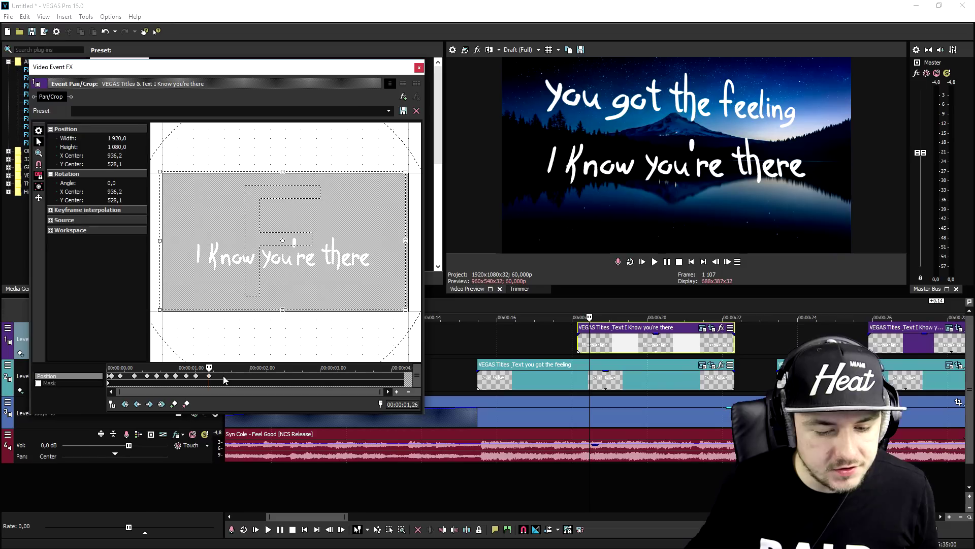
click(224, 369)
drag(241, 293, 240, 300)
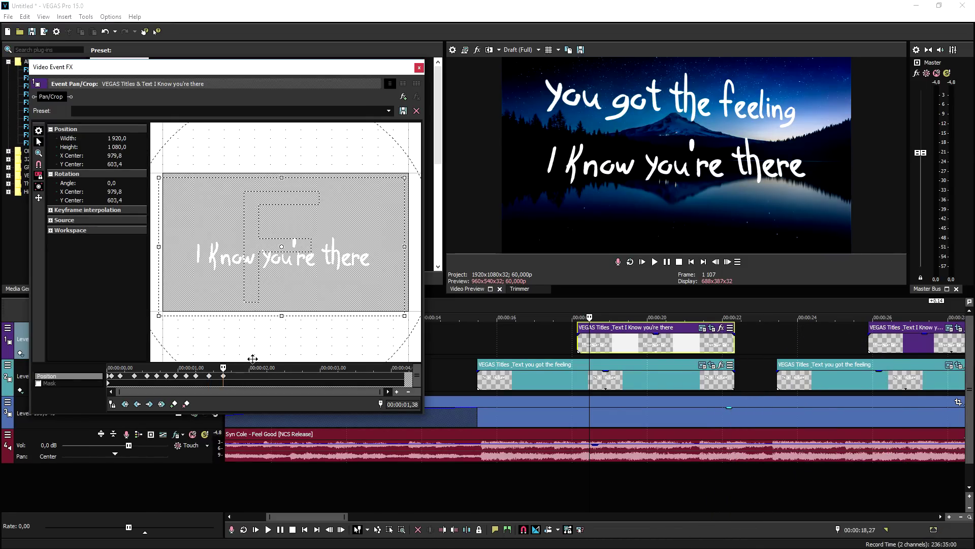
right_click(274, 286)
click(289, 290)
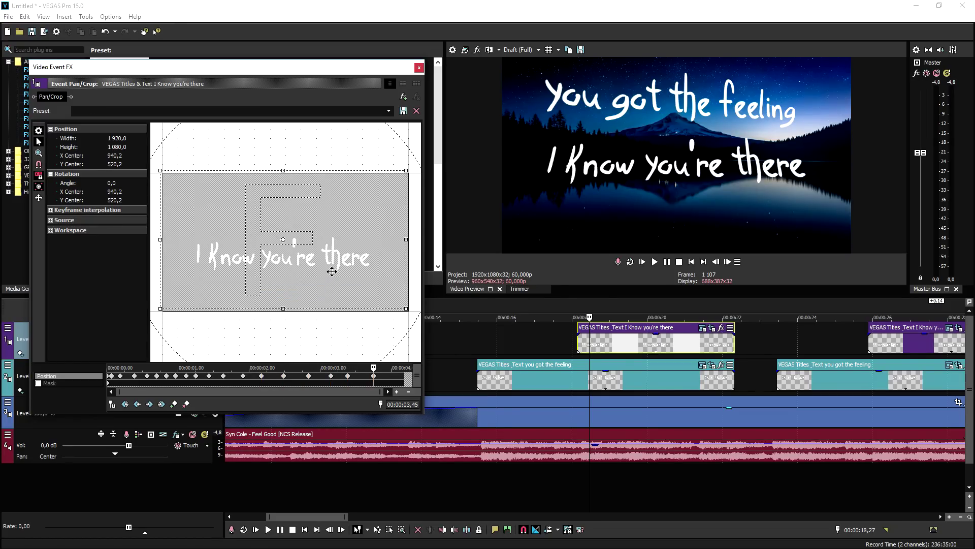
click(419, 68)
Step: Replace the second "I Know you're there" title with a copy of the keyframed one at about 25.5 seconds and play it back
scroll(762, 345, down, 1)
click(832, 343)
key(Delete)
click(787, 310)
key(ctrl+v)
key(Return)
key(space)
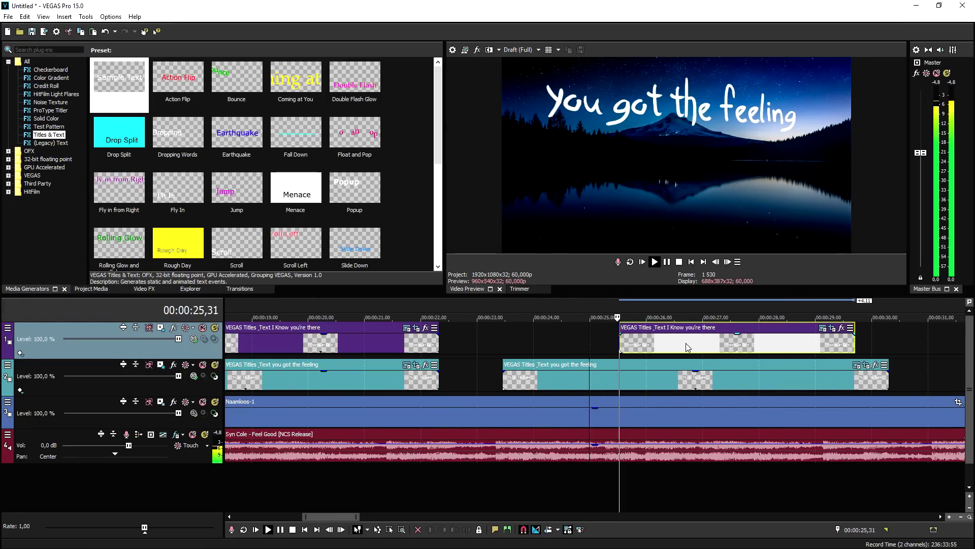
scroll(675, 345, down, 2)
key(space)
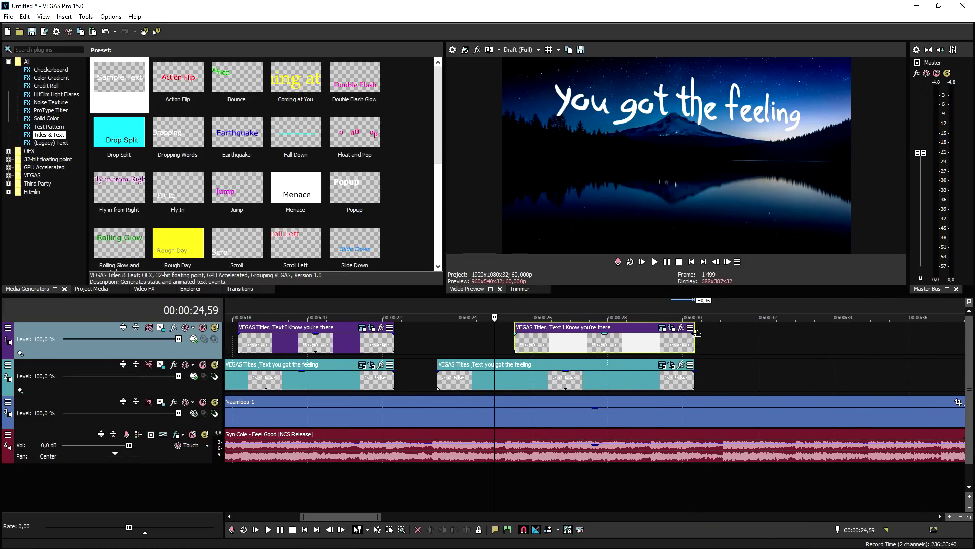
Step: Fade out both titles of the second pair over 00:00:00,36 and both titles of the first pair over 00:00:01,12
click(668, 341)
click(693, 371)
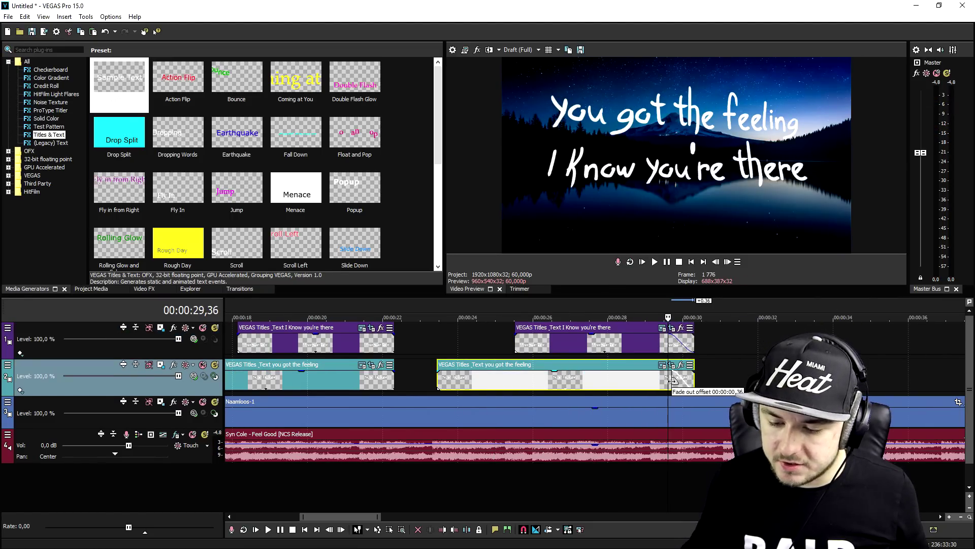
drag(395, 334, 350, 344)
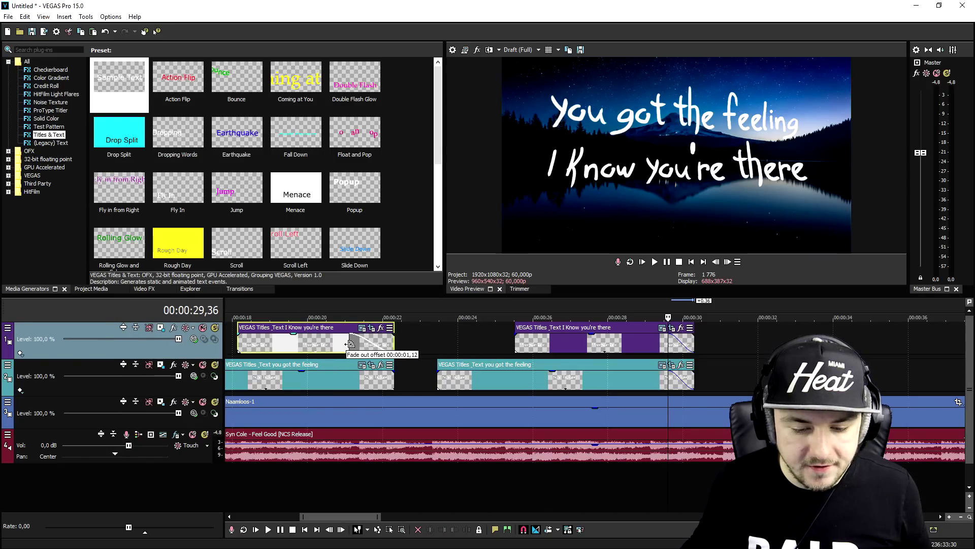
click(377, 375)
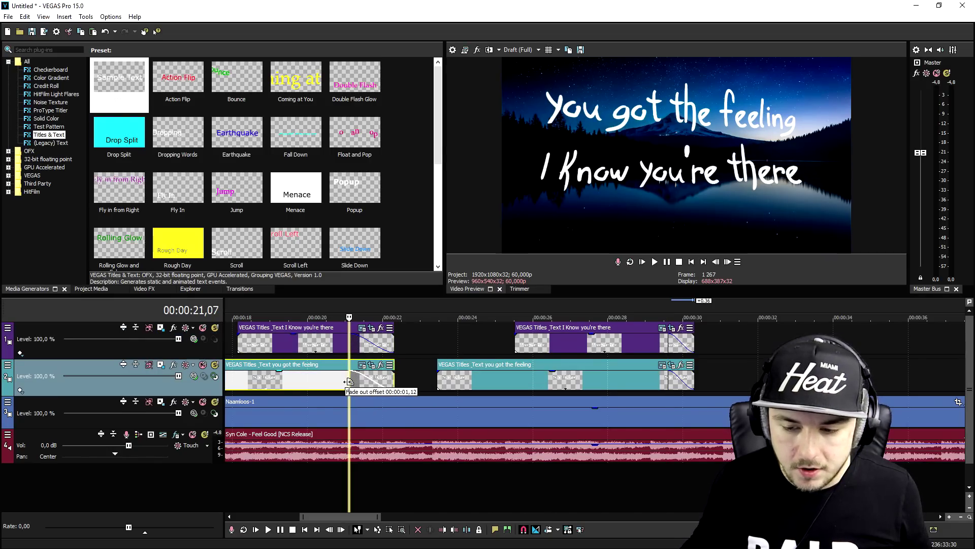
Step: Review the timeline from the project start through the first title pair and play a short section
click(690, 262)
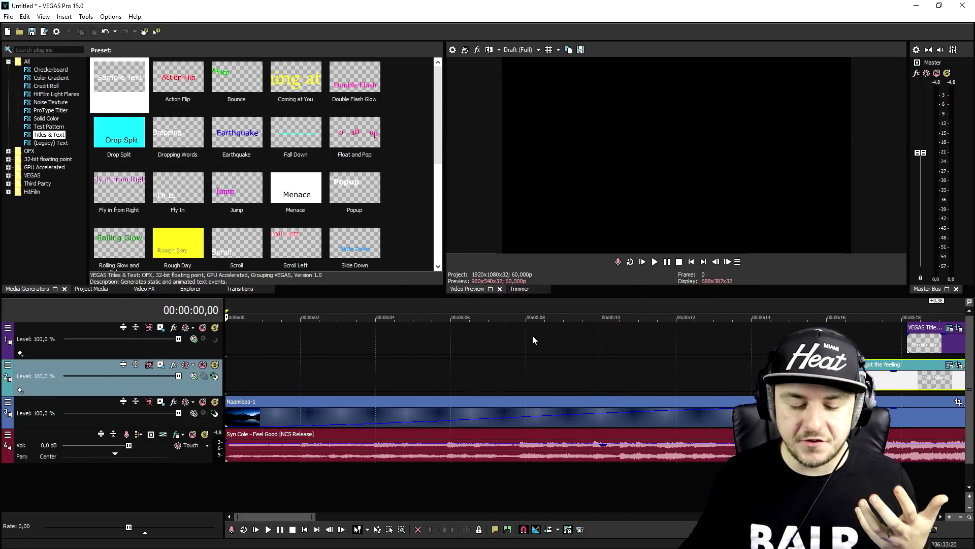
scroll(532, 335, down, 4)
click(561, 389)
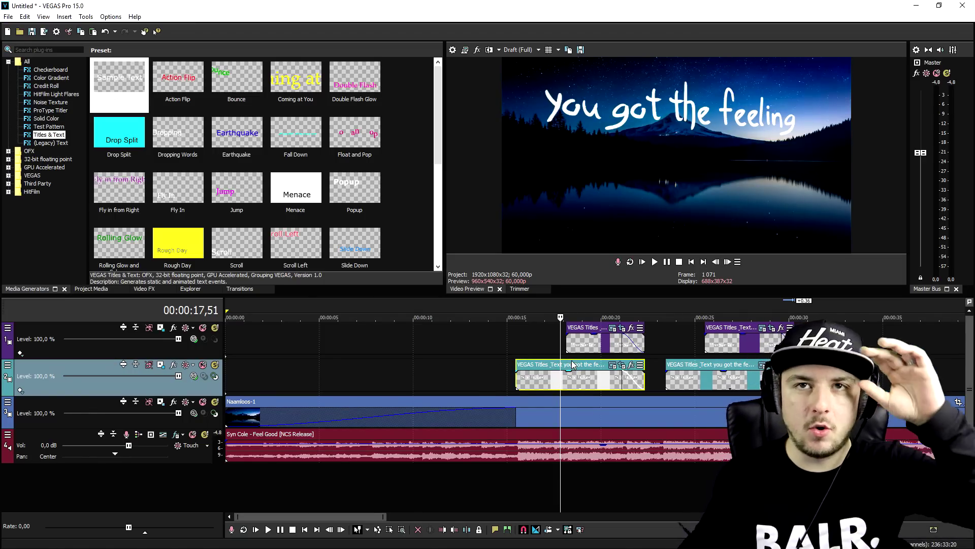
scroll(519, 347, down, 2)
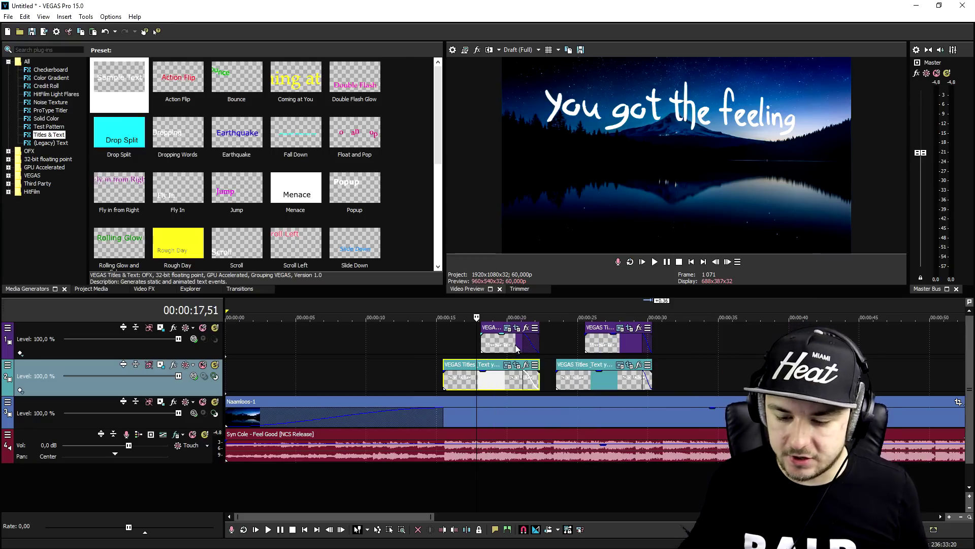
scroll(376, 339, up, 3)
click(379, 338)
key(space)
key(space)
Step: Copy both titles of the first pair to the start of the project, keeping their offset to each other
click(621, 380)
ctrl+click(646, 343)
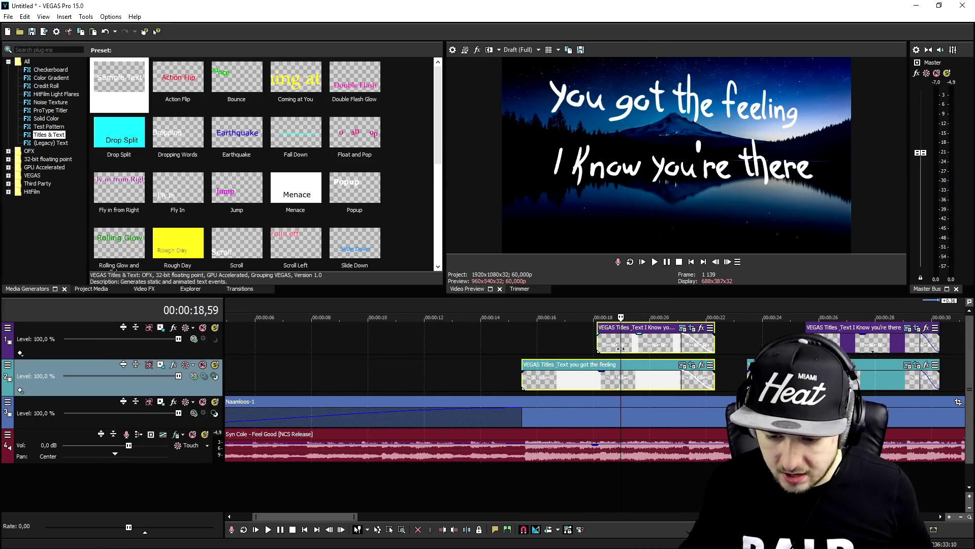
scroll(415, 346, down, 5)
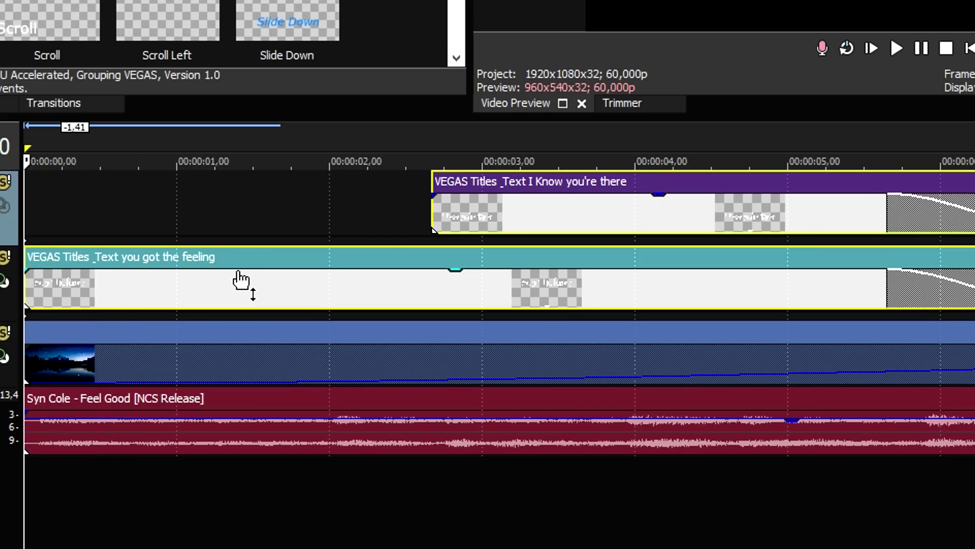
Step: Lower the opacity of both copied titles in the intro to a faint level and preview them from the start
drag(241, 279, 227, 305)
key(space)
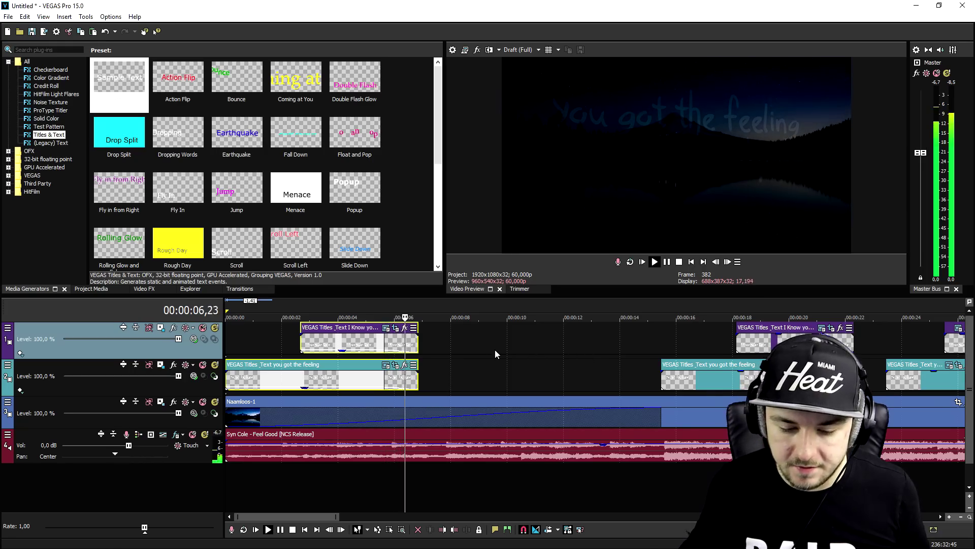
key(space)
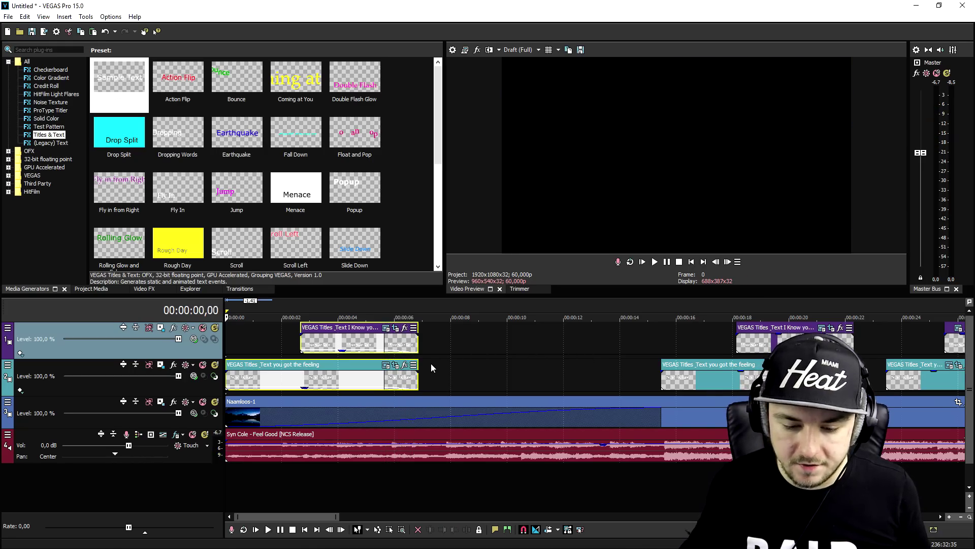
click(429, 363)
click(349, 316)
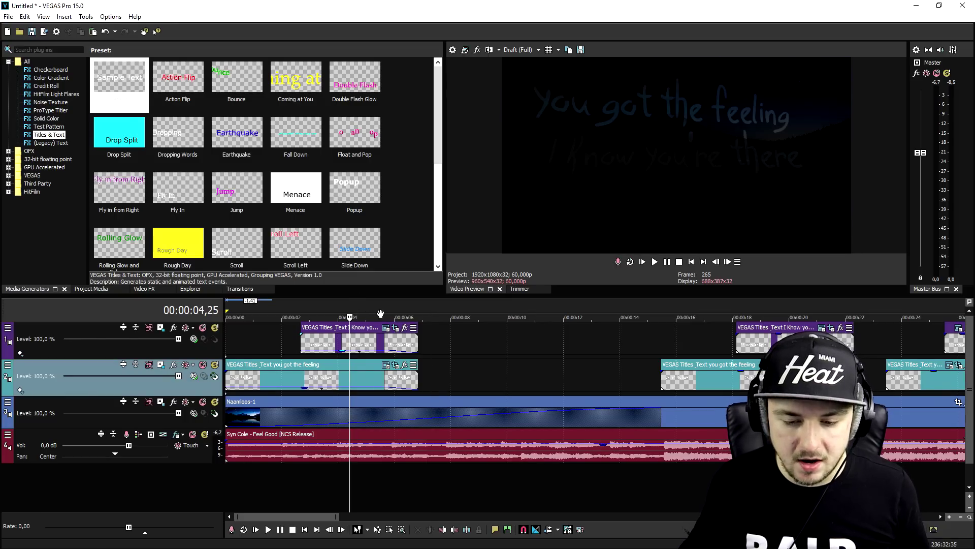
Step: Copy both faint intro titles and paste the pair at about 00:00:08, keeping their offset to each other
scroll(530, 325, up, 2)
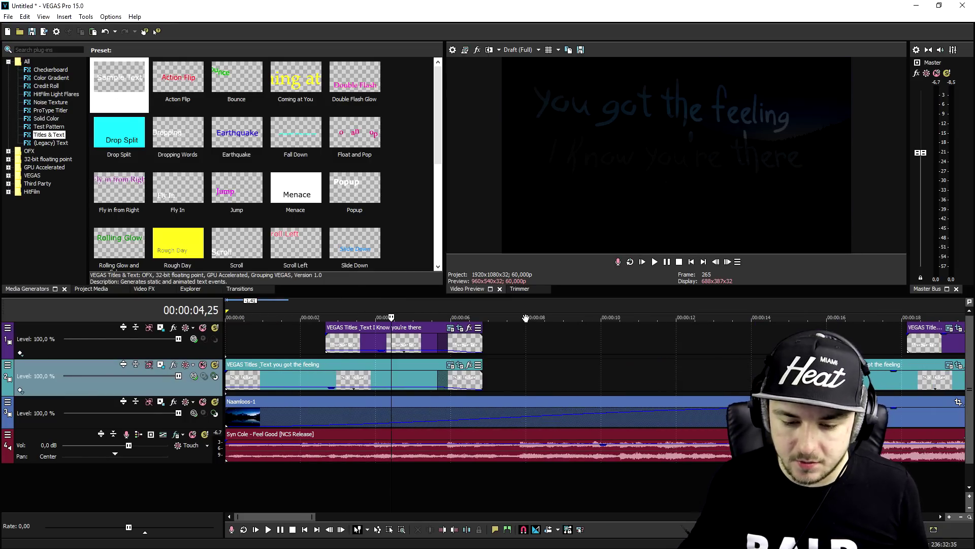
scroll(526, 318, down, 2)
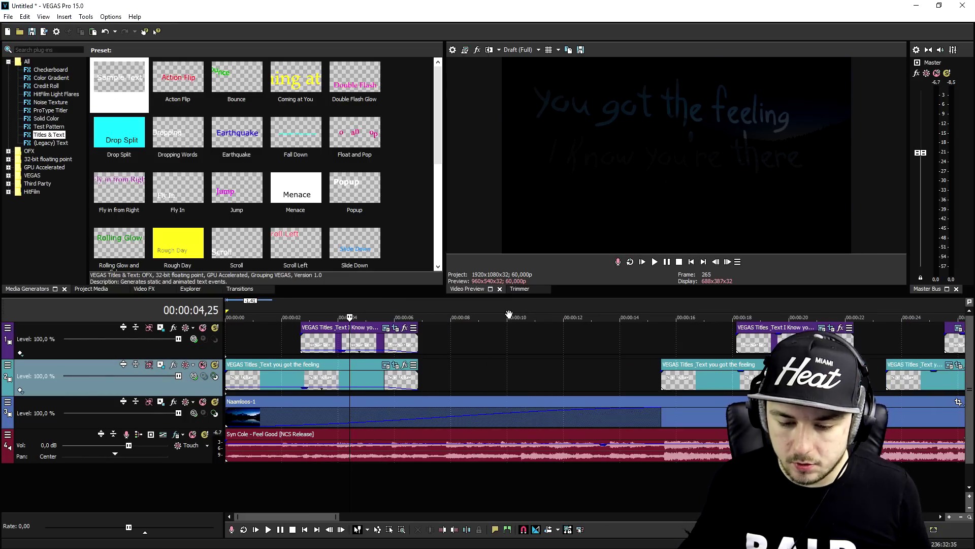
click(369, 343)
ctrl+click(352, 373)
key(ctrl+c)
click(450, 357)
key(ctrl+v)
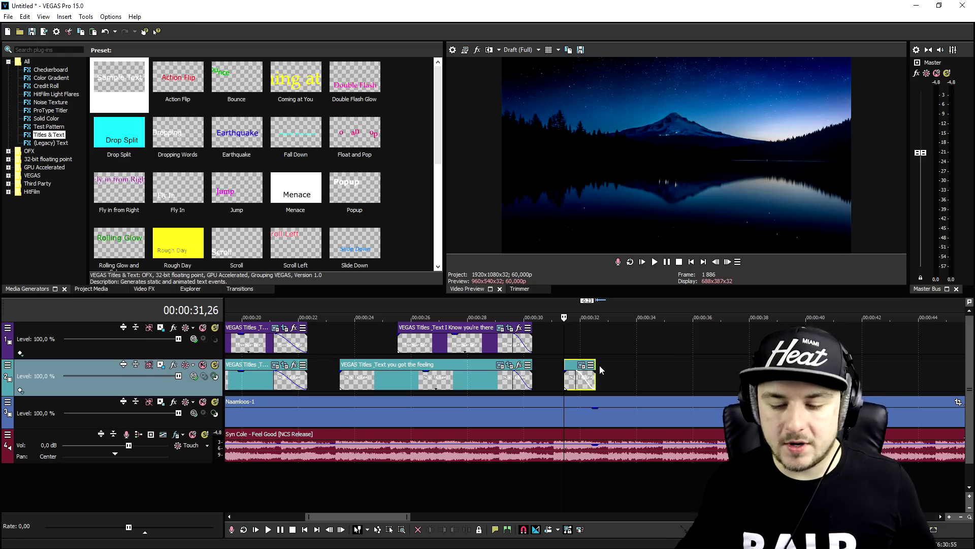
Step: Paste a second copy of the short "you got the feeling" title at about 00:00:33 and play the section to check its timing
scroll(595, 362, up, 2)
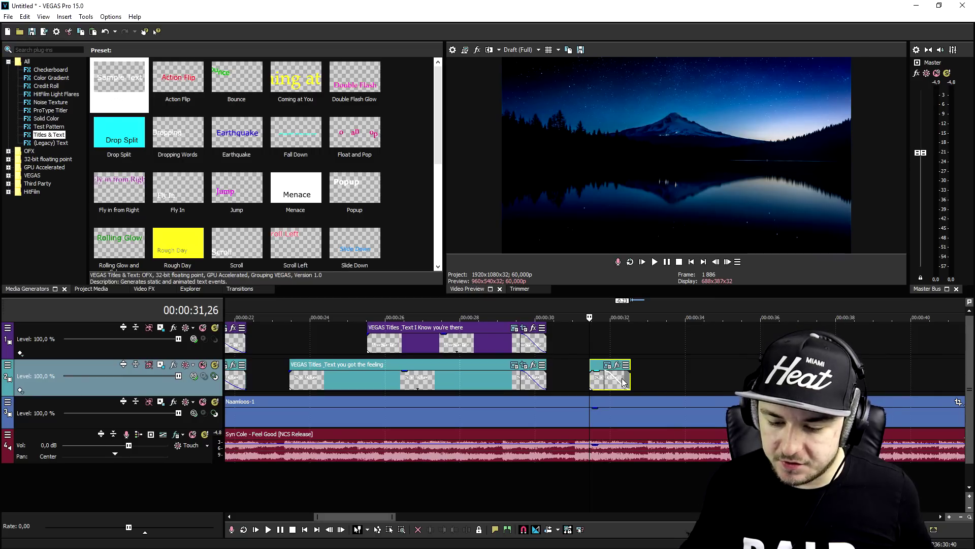
scroll(624, 382, up, 2)
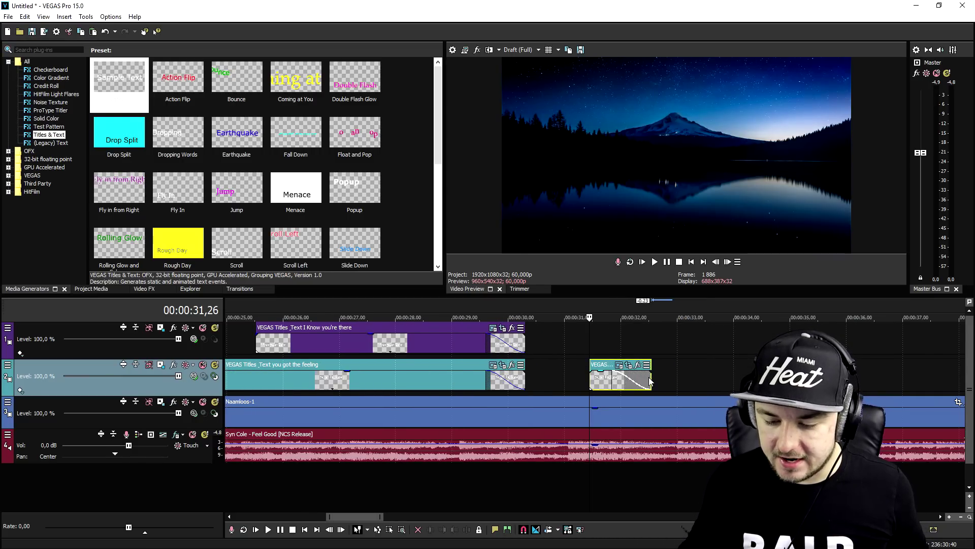
click(677, 375)
key(ctrl+v)
key(Return)
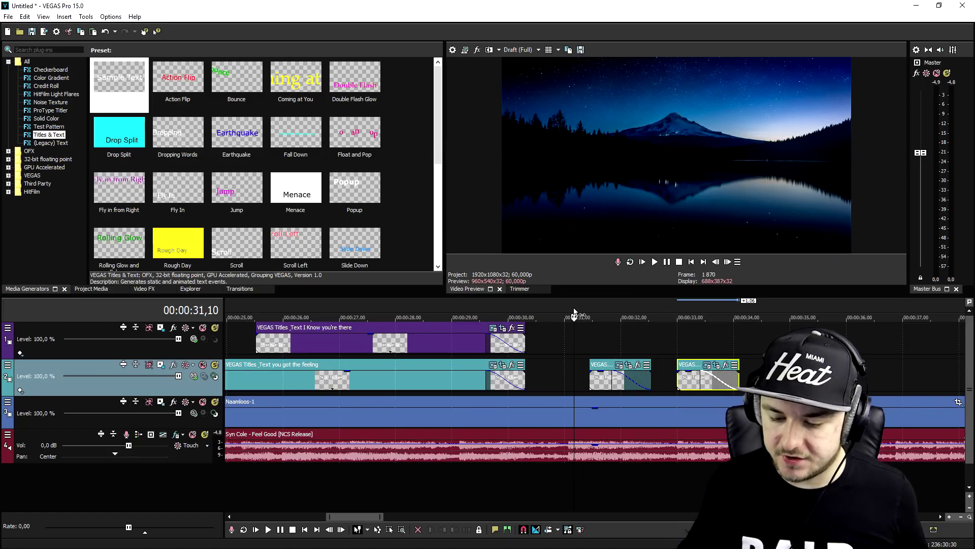
key(space)
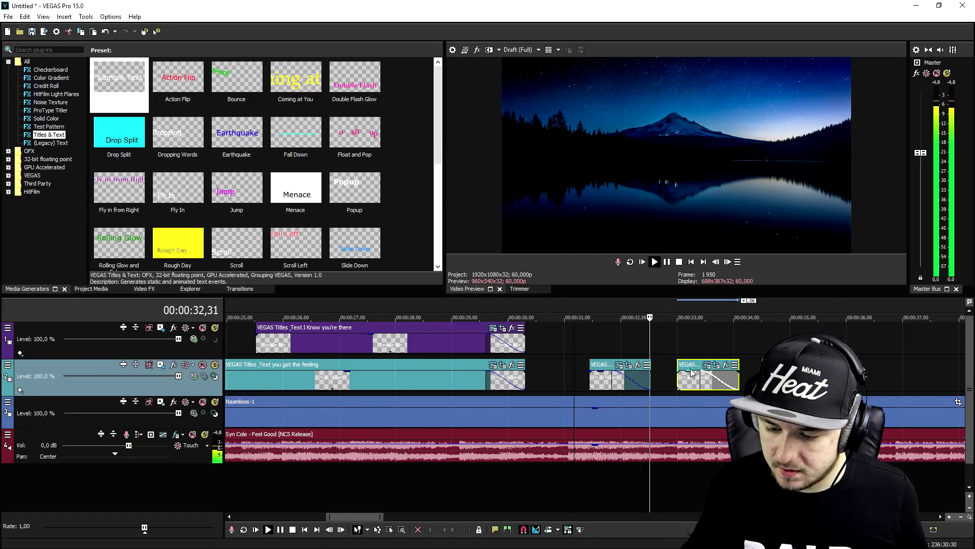
key(space)
Step: Paste further new copies of the short title on the following beats, at about 00:00:35 and 00:00:36,45
click(645, 380)
key(ctrl+v)
key(Return)
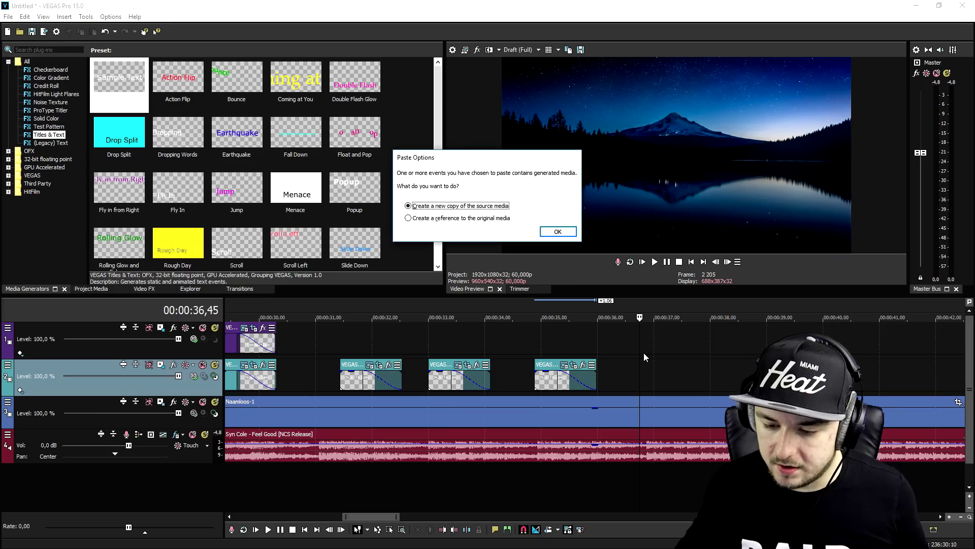
key(Return)
click(626, 303)
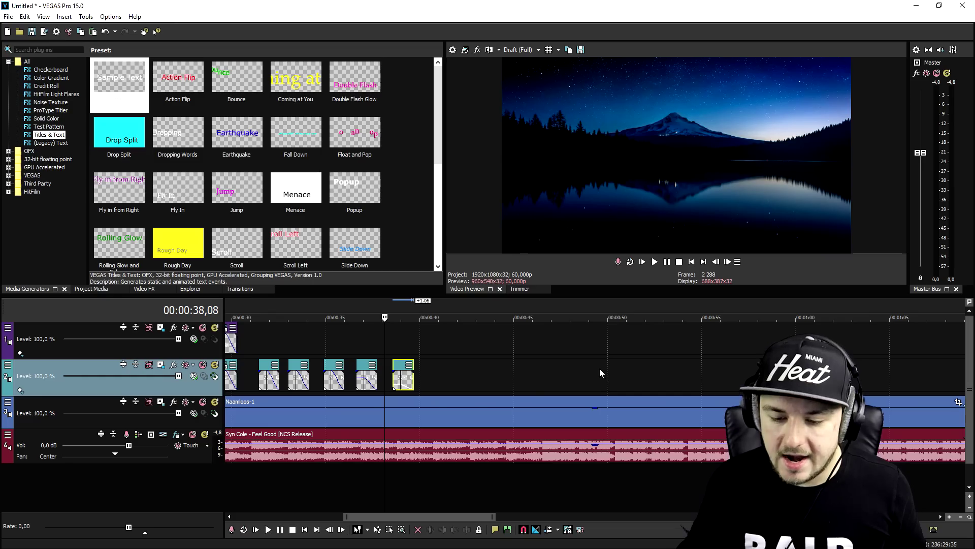
Step: Paste the short title at 00:00:49,34 as a new copy of the source media
click(599, 368)
key(ctrl+v)
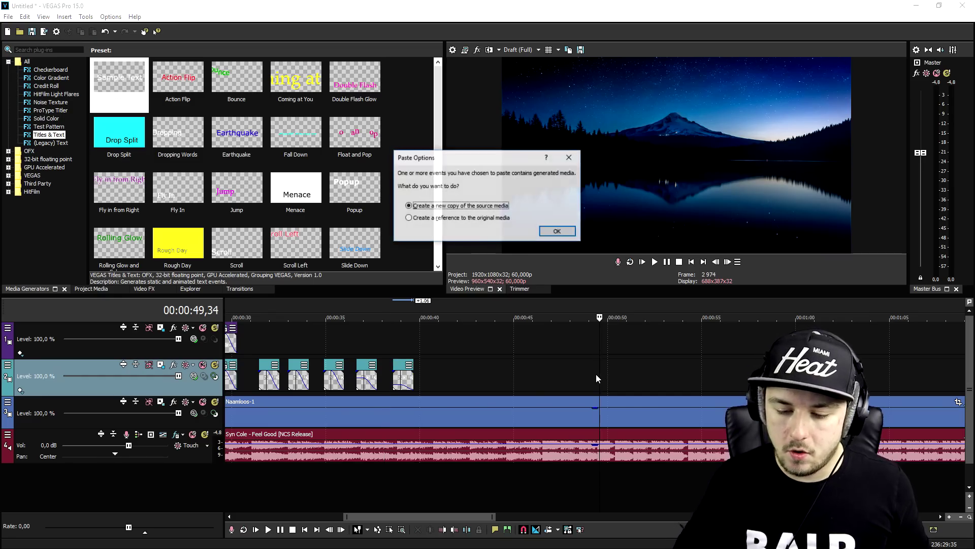
key(Return)
scroll(592, 381, up, 4)
Step: Change the text of the short title at 00:00:49 to "wow", then enlarge it and centre it in the frame
click(544, 364)
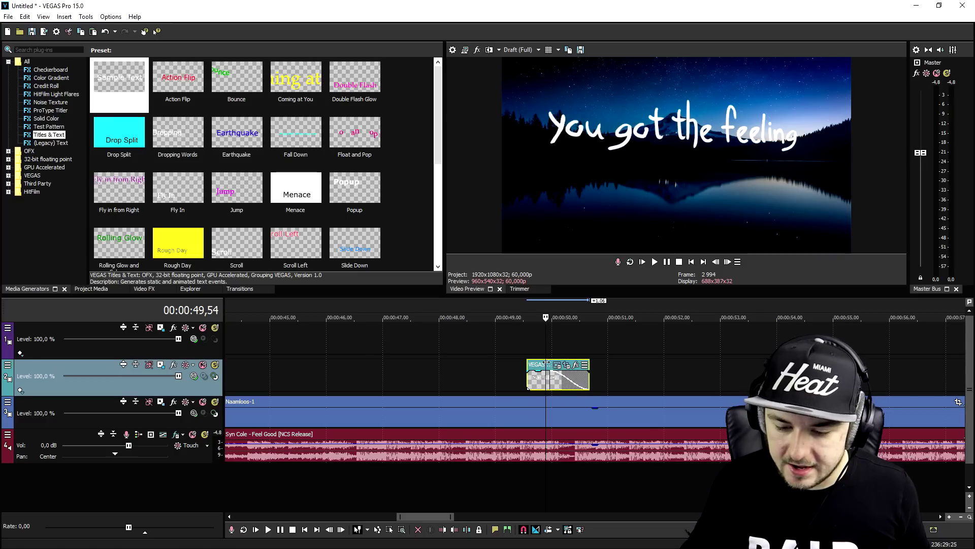
click(559, 365)
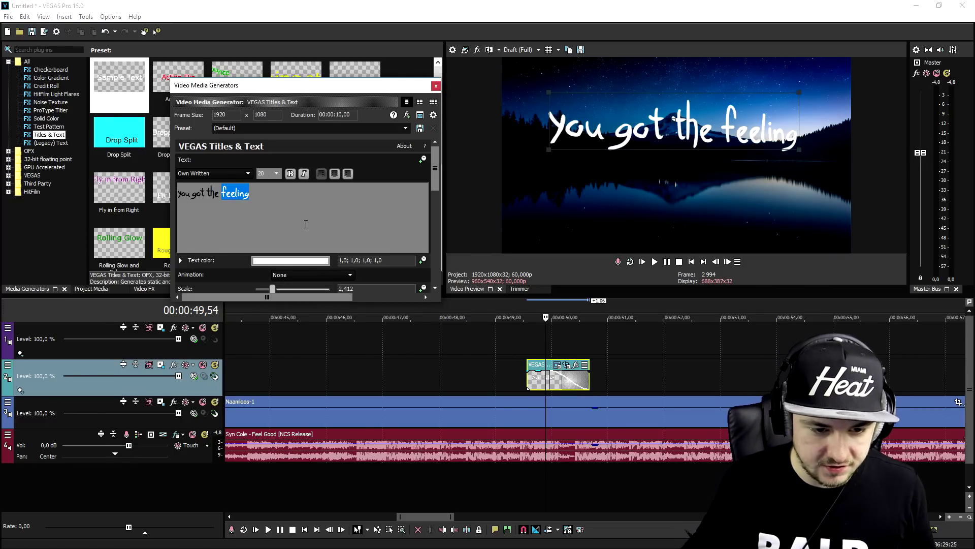
key(ctrl+a)
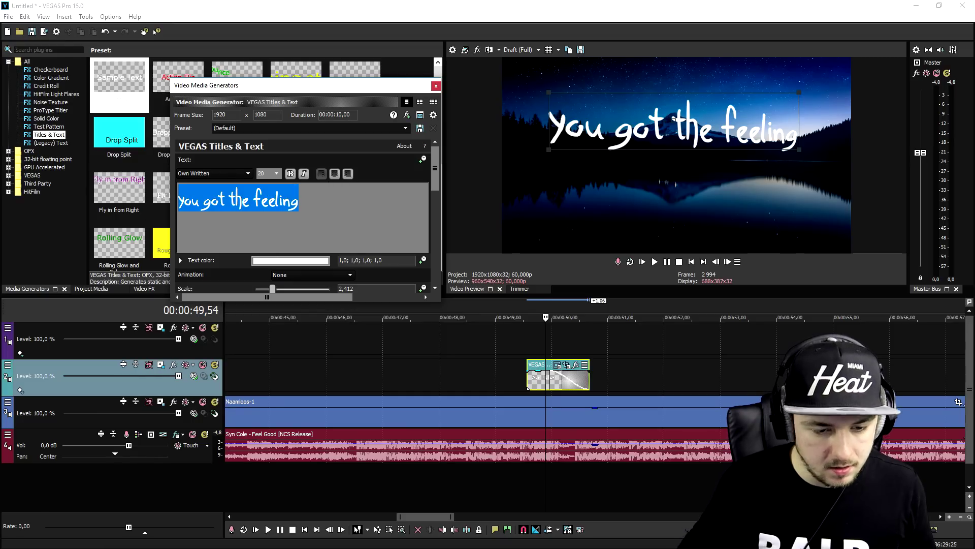
text(wow)
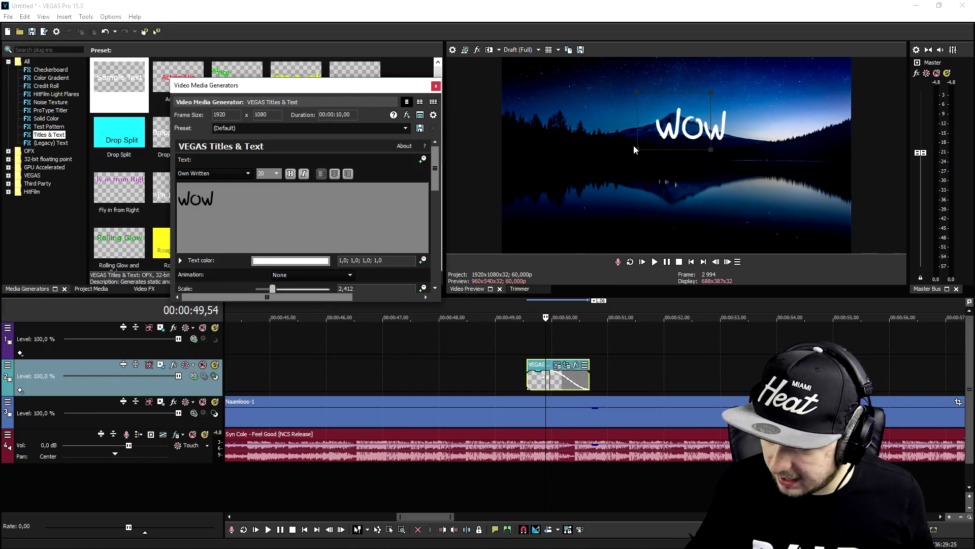
drag(597, 158, 555, 165)
drag(659, 136, 654, 159)
click(435, 87)
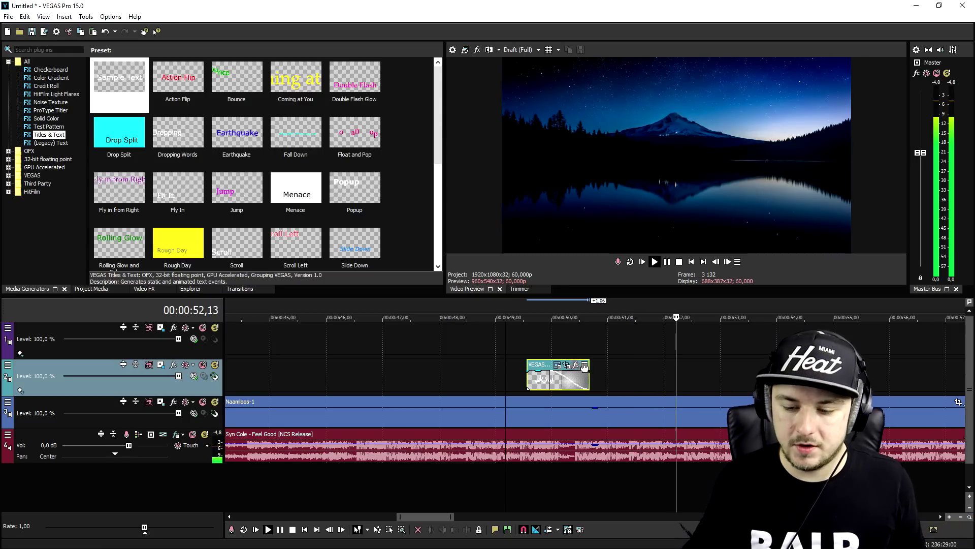
Step: Paste a copy of the "wow" title at about 00:00:57 and play the section around it
scroll(609, 355, down, 3)
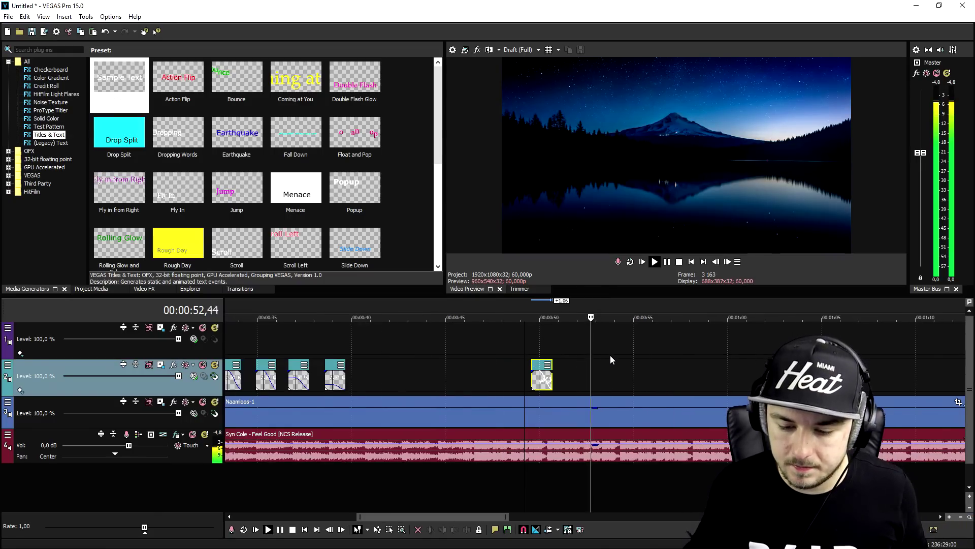
scroll(636, 376, down, 3)
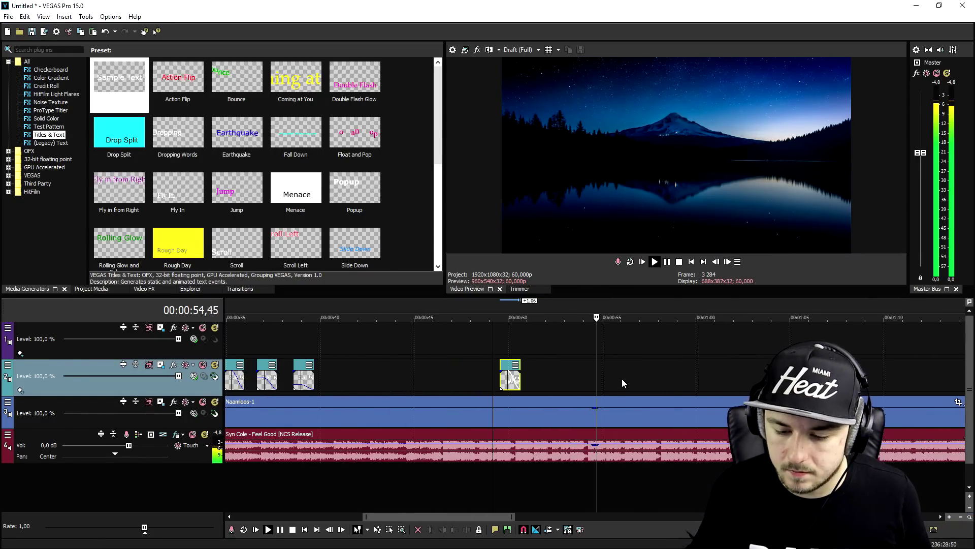
scroll(630, 370, up, 3)
key(ctrl+v)
key(Return)
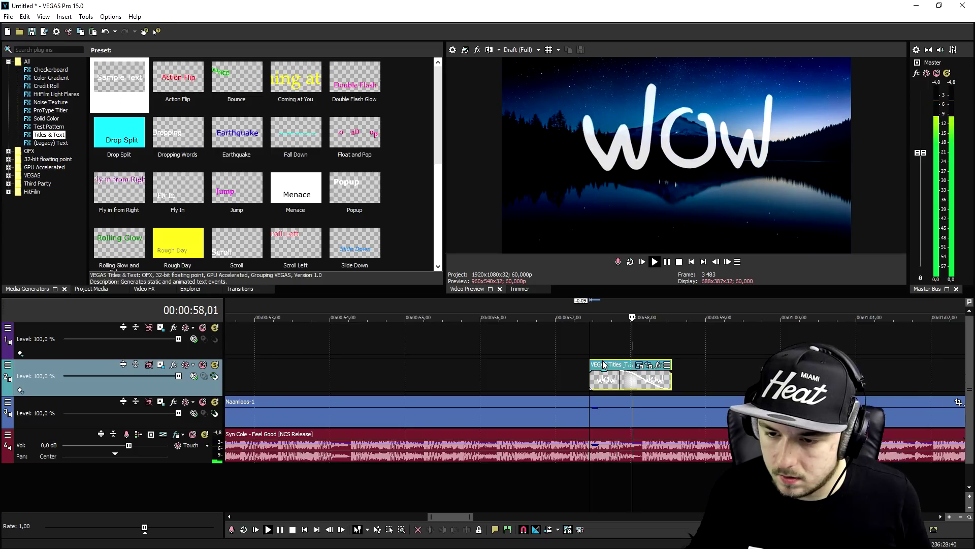
click(562, 305)
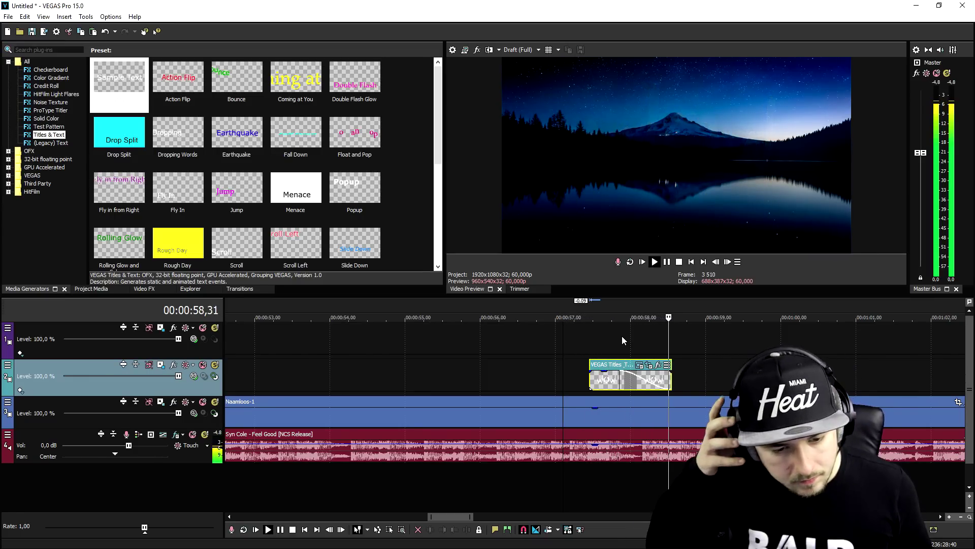
scroll(618, 359, down, 3)
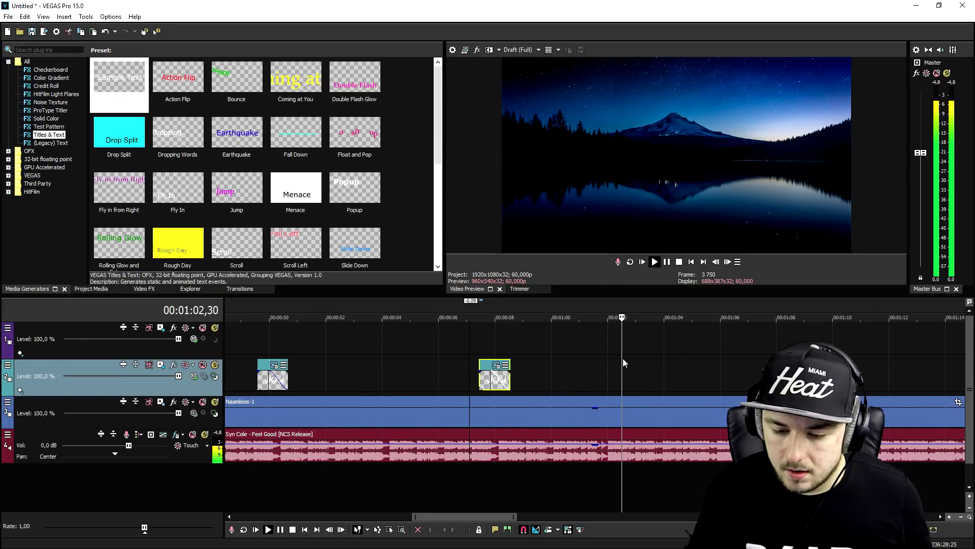
scroll(623, 358, down, 4)
key(space)
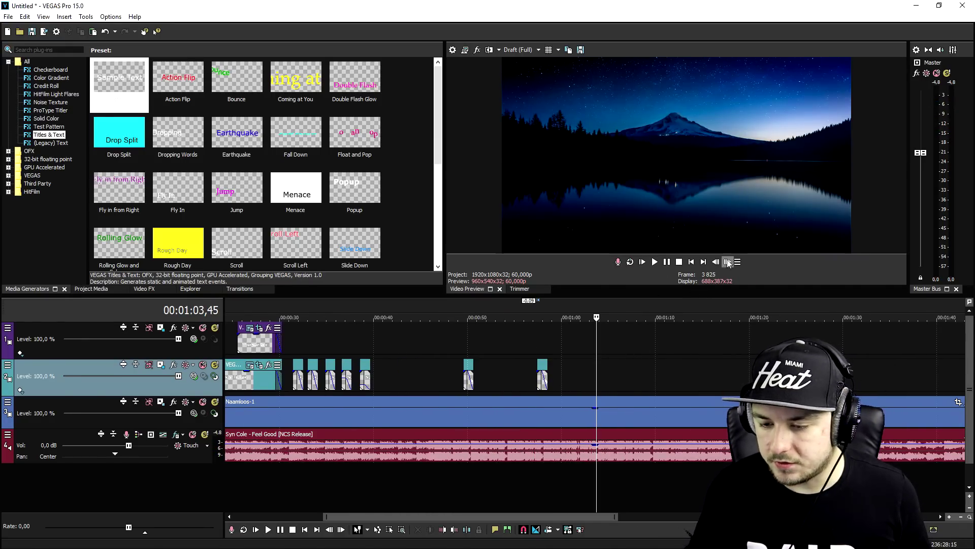
Step: Copy both faint intro titles and paste the pair at about 00:01:01, after the second "wow" title
click(690, 265)
scroll(323, 376, up, 4)
click(325, 375)
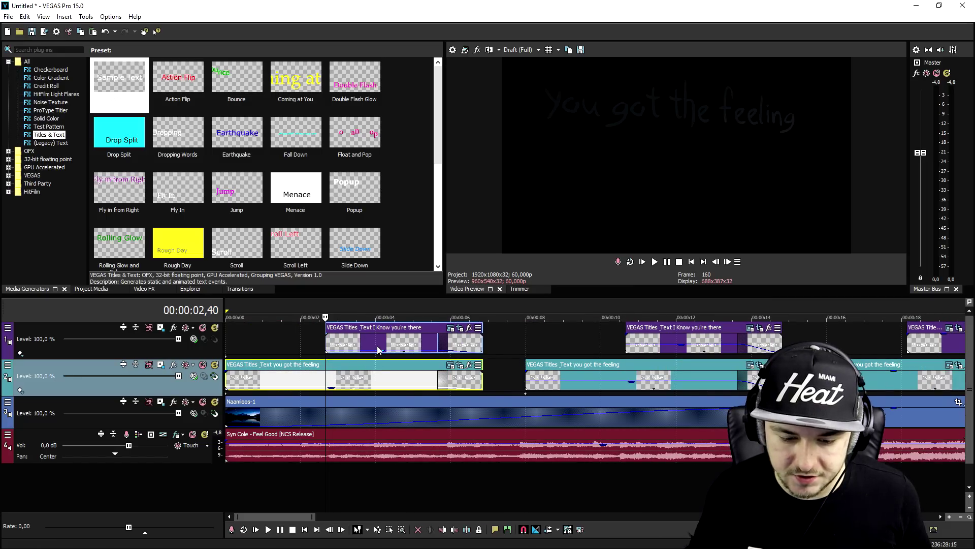
scroll(542, 364, down, 4)
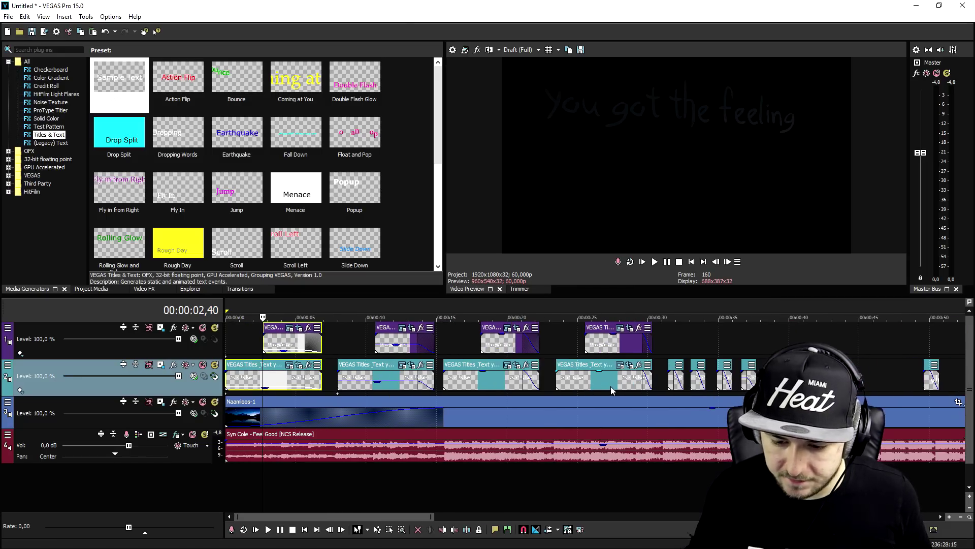
click(657, 371)
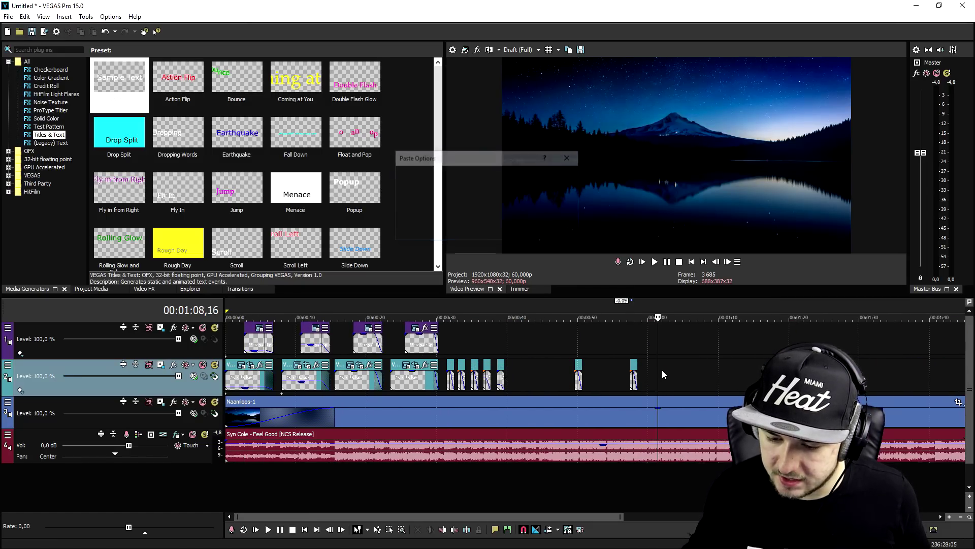
key(ctrl+v)
scroll(696, 398, up, 2)
scroll(696, 398, up, 2)
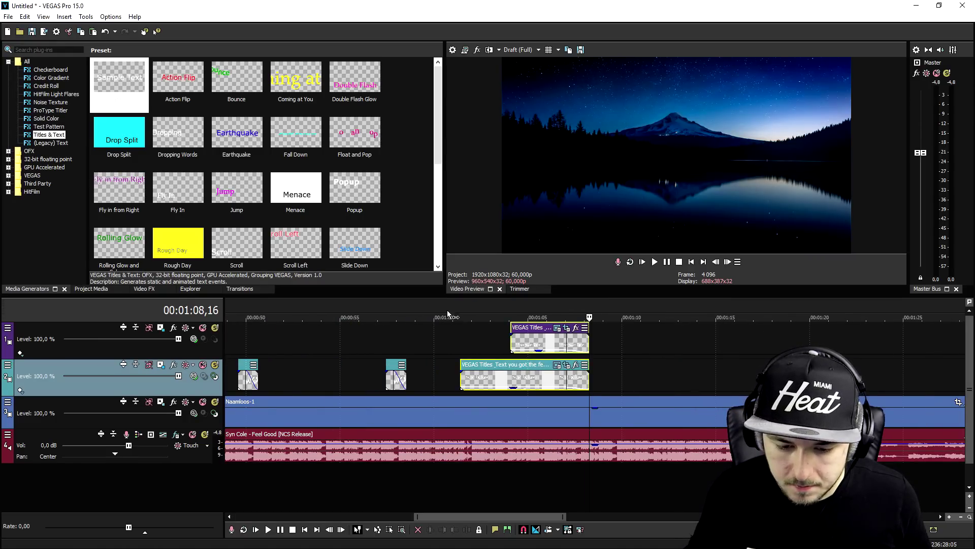